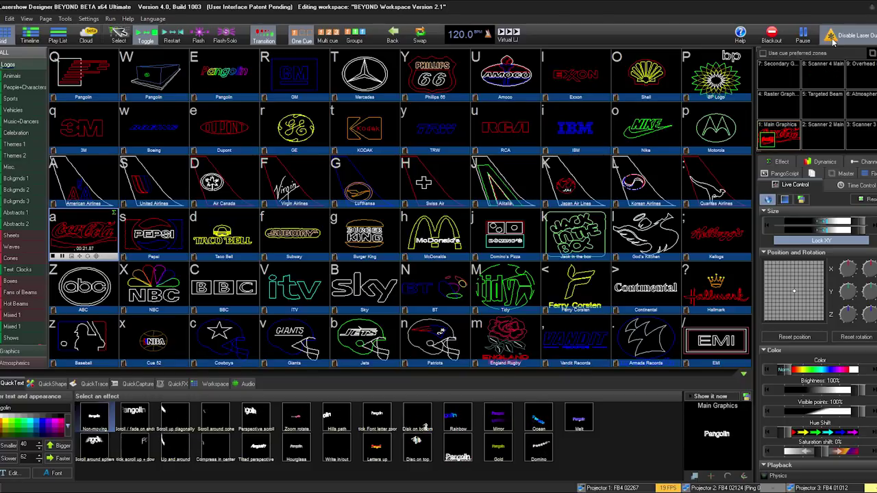
Step: Open the Settings menu from the menu bar
{"action": "left_click", "coordinate": [89, 20]}
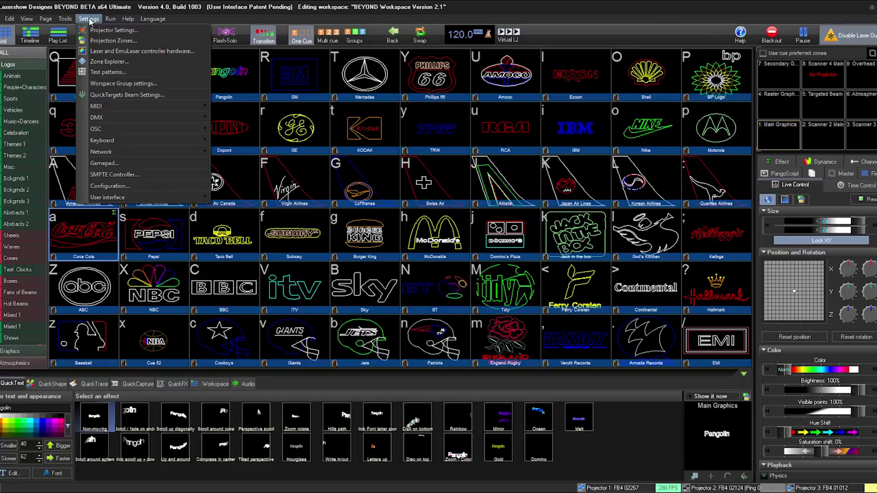
Step: Open Projection Zones, preview Scanner 2 Main, and show its Geometric Correction free-form mesh
{"action": "left_click", "coordinate": [113, 30]}
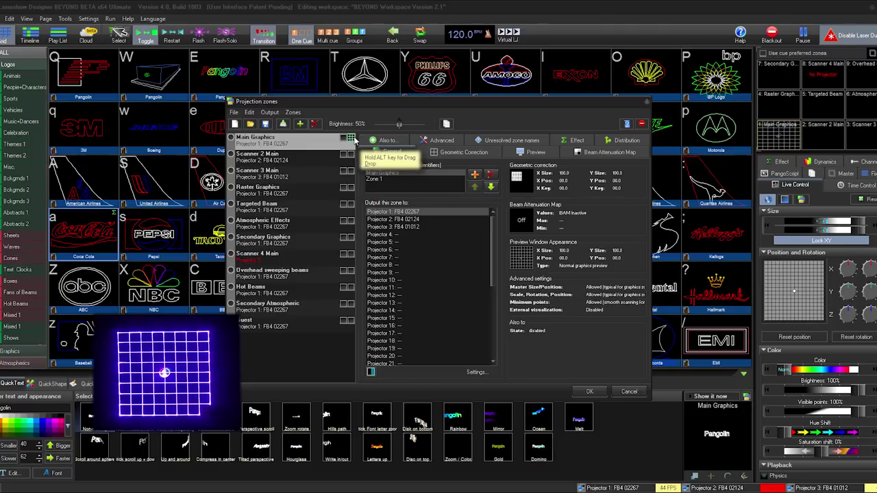
{"action": "left_click", "coordinate": [349, 158]}
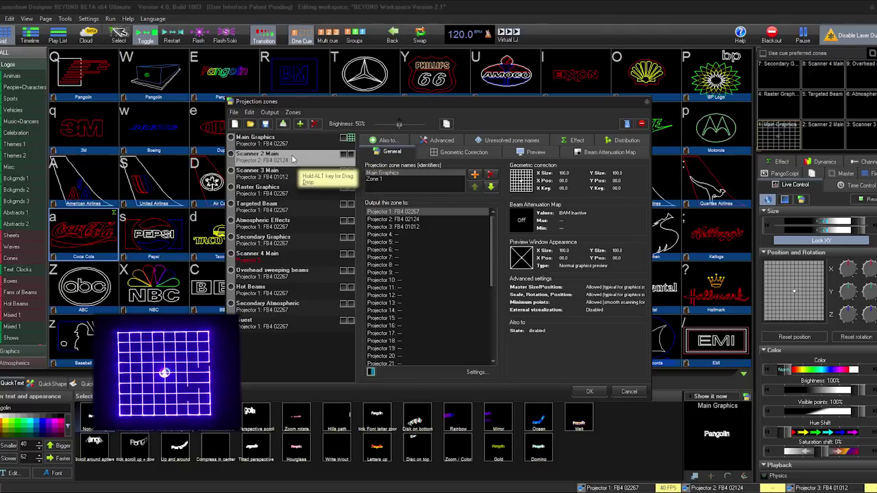
{"action": "left_click", "coordinate": [350, 157]}
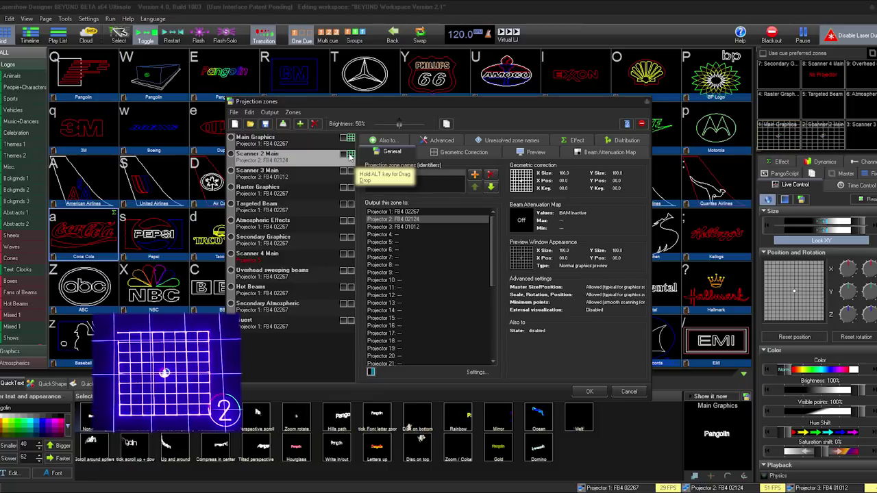
{"action": "left_click", "coordinate": [609, 151]}
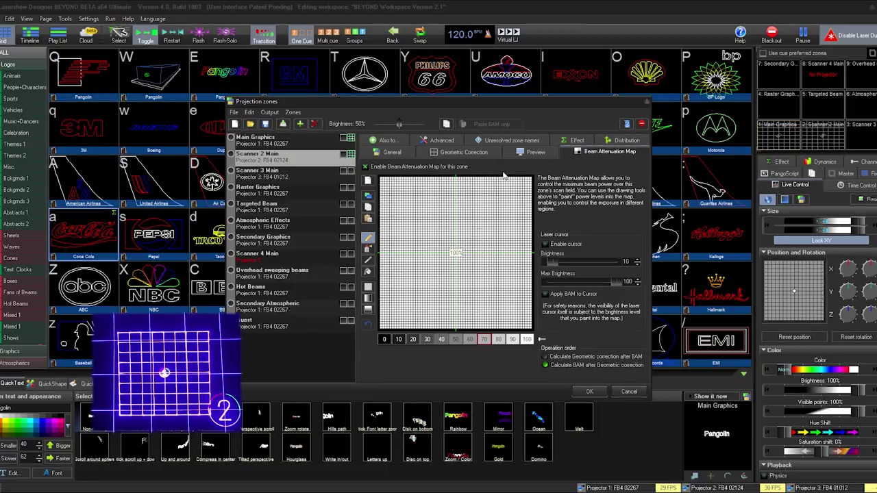
{"action": "left_click", "coordinate": [472, 152]}
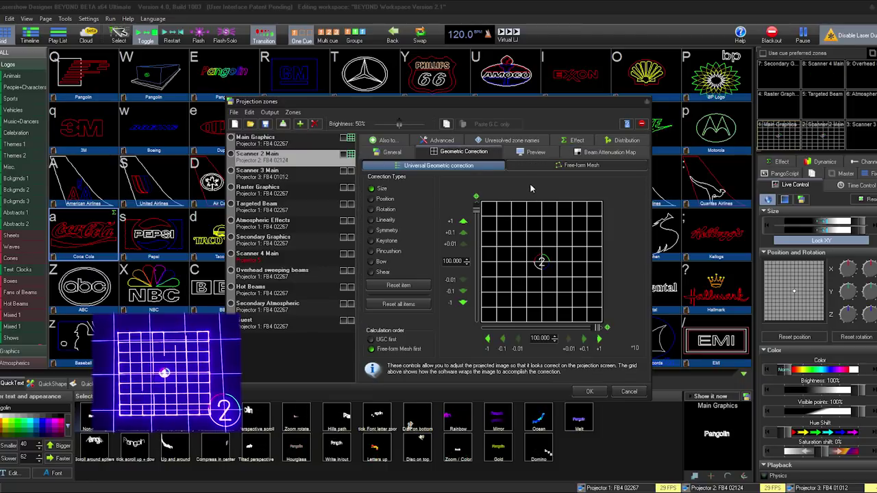
{"action": "left_click", "coordinate": [541, 167]}
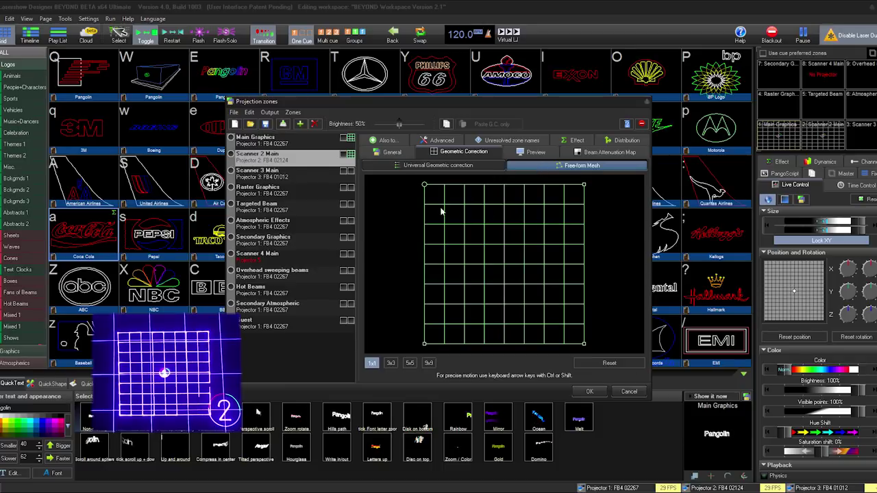
Step: Drag the mesh's four corner points to skew the Scanner 2 Main grid, then square it again
{"action": "left_click_drag", "start_coordinate": [426, 186], "coordinate": [445, 220]}
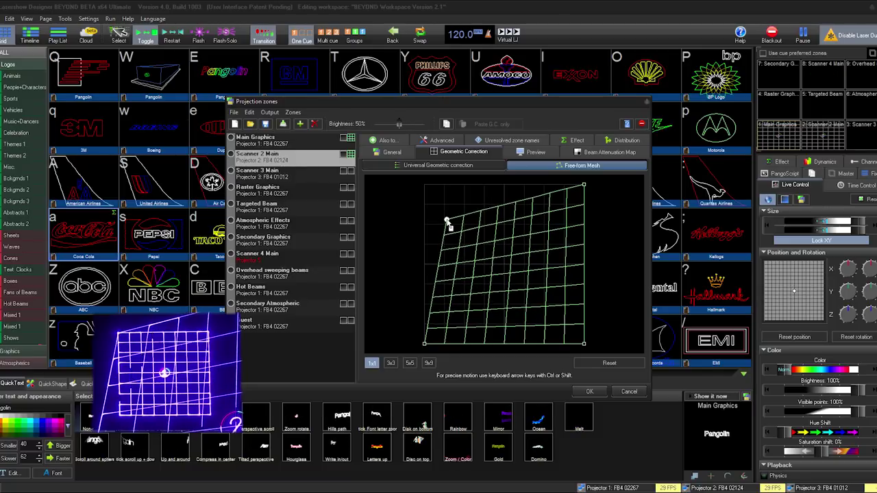
{"action": "left_click_drag", "start_coordinate": [584, 186], "coordinate": [497, 219]}
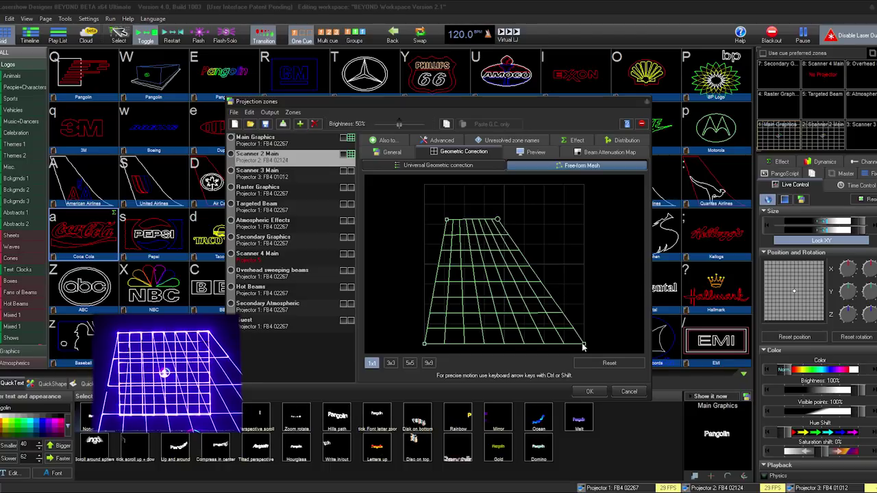
{"action": "left_click_drag", "start_coordinate": [583, 344], "coordinate": [496, 266]}
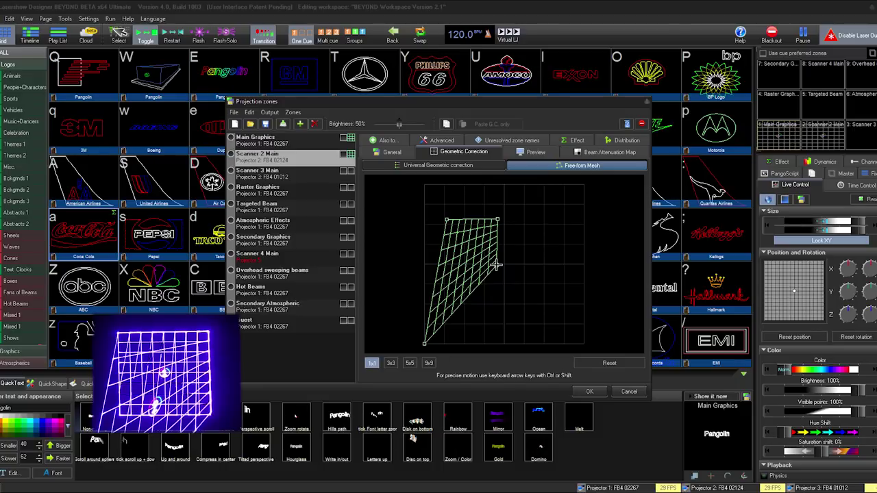
{"action": "left_click_drag", "start_coordinate": [496, 265], "coordinate": [495, 266]}
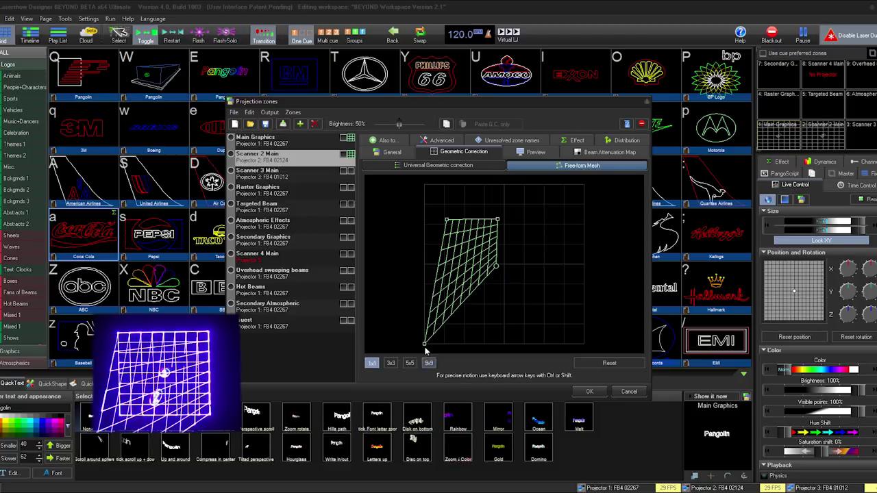
{"action": "left_click_drag", "start_coordinate": [424, 342], "coordinate": [448, 268]}
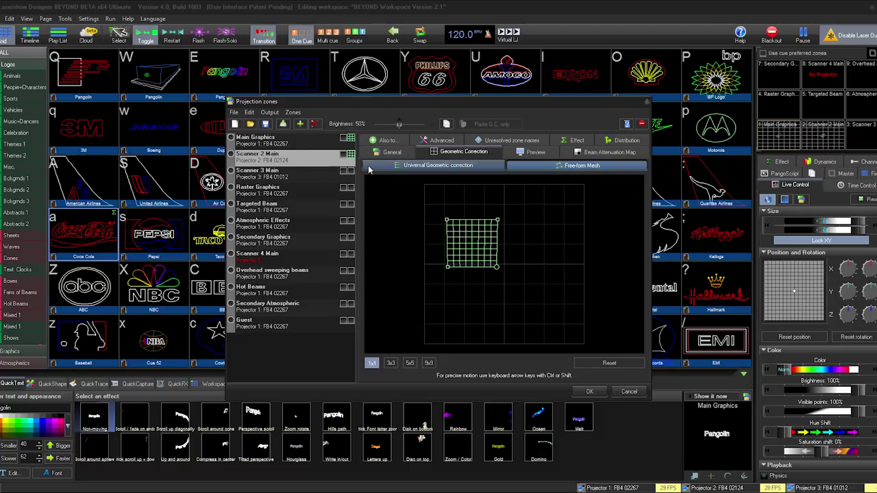
Step: Add Scanner 2 Main as a slave zone of Main Graphics, enable Distributed scanning, and click OK
{"action": "left_click", "coordinate": [274, 143]}
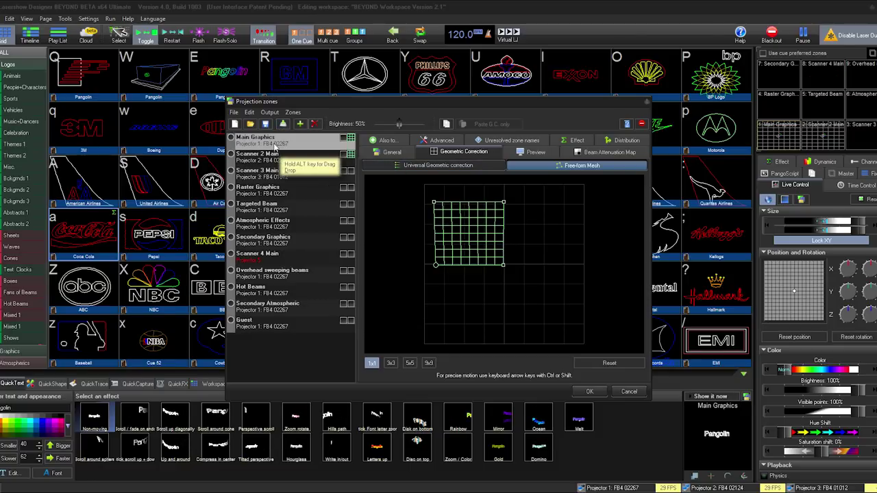
{"action": "left_click", "coordinate": [620, 140]}
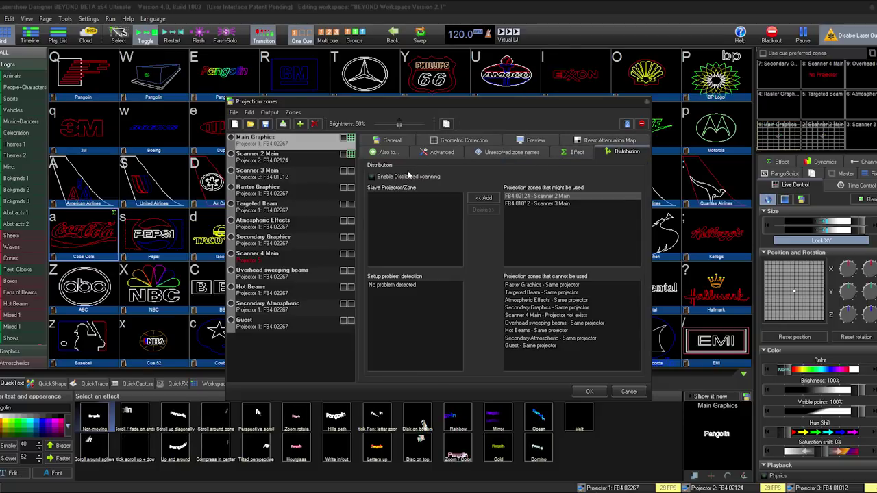
{"action": "left_click", "coordinate": [526, 198]}
{"action": "left_click", "coordinate": [484, 197]}
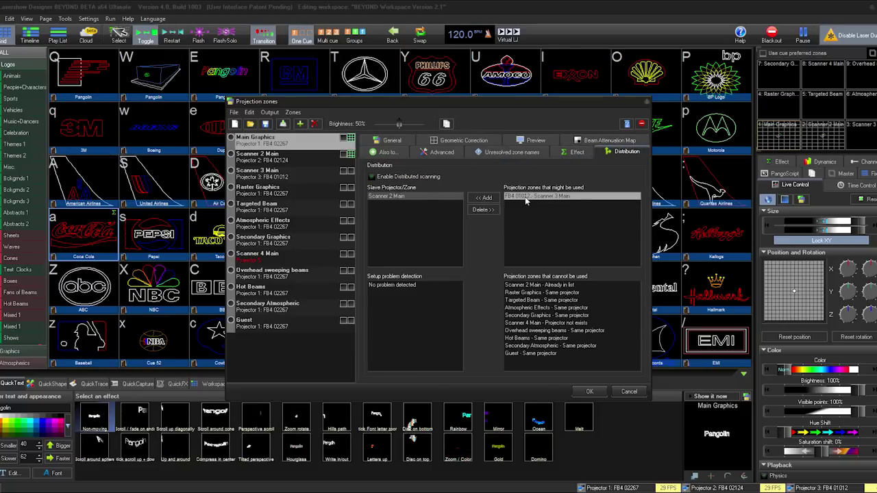
{"action": "left_click", "coordinate": [403, 178]}
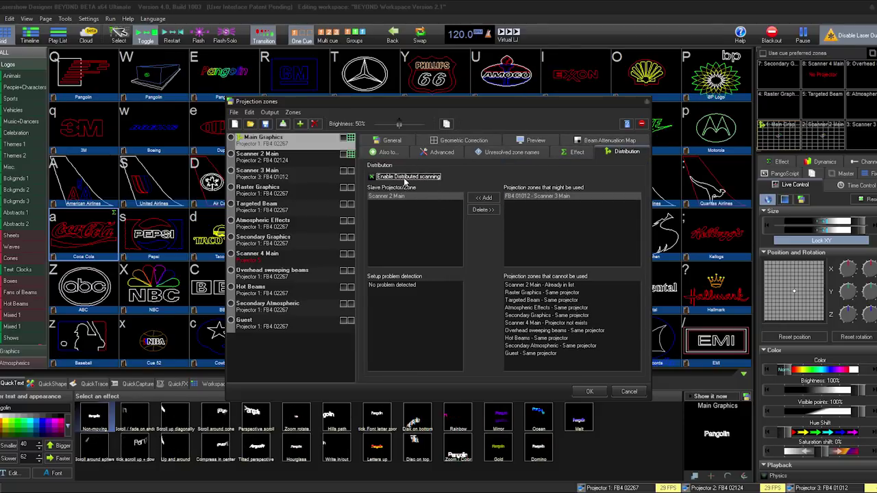
{"action": "left_click", "coordinate": [589, 391]}
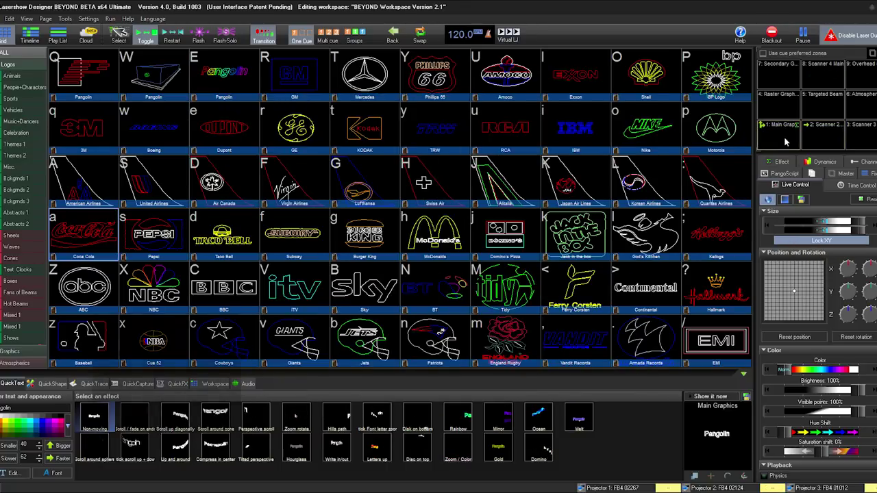
Step: Play and stop the Coca Cola cue, then replay it with only zone 1: Main Graphics active
{"action": "left_click", "coordinate": [85, 237]}
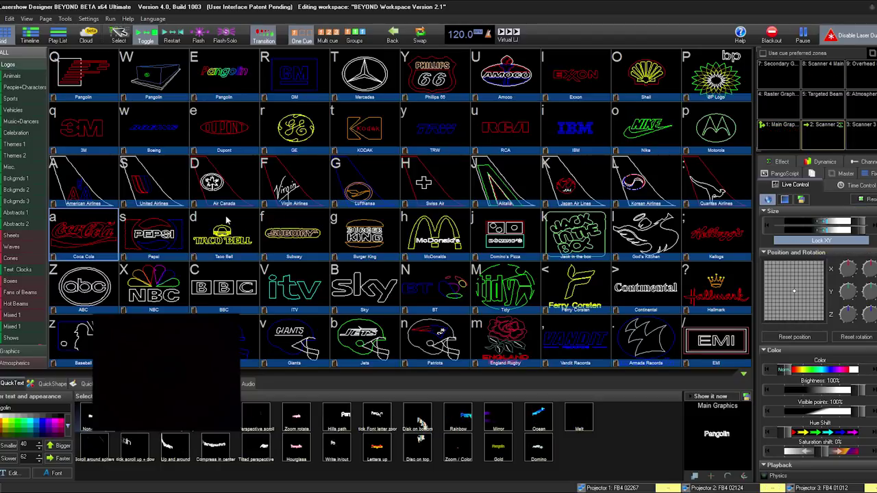
{"action": "left_click", "coordinate": [82, 236]}
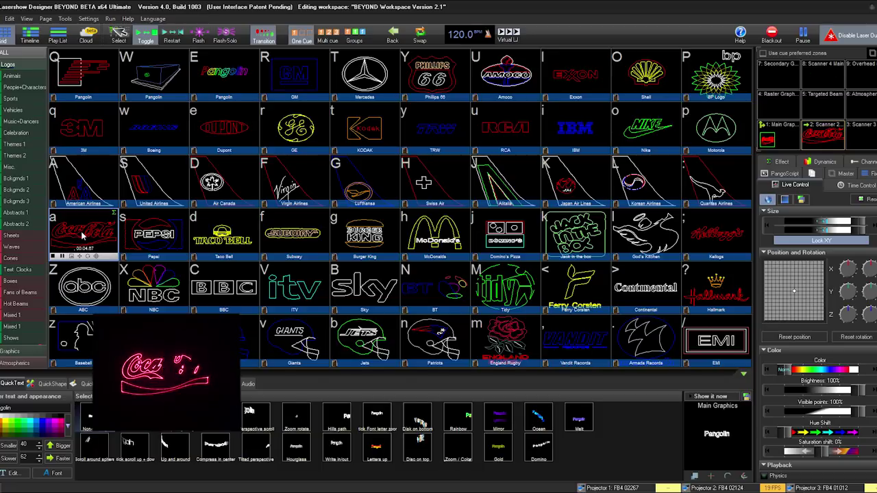
{"action": "left_click", "coordinate": [82, 236]}
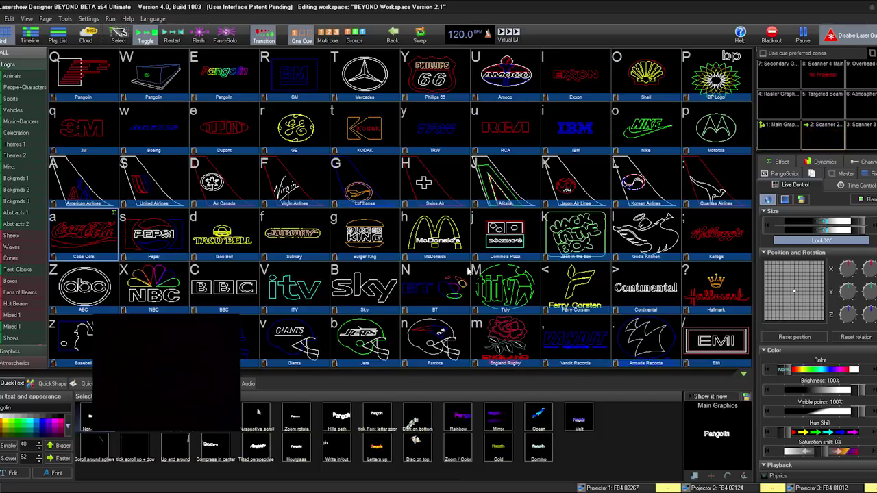
{"action": "left_click", "coordinate": [779, 137]}
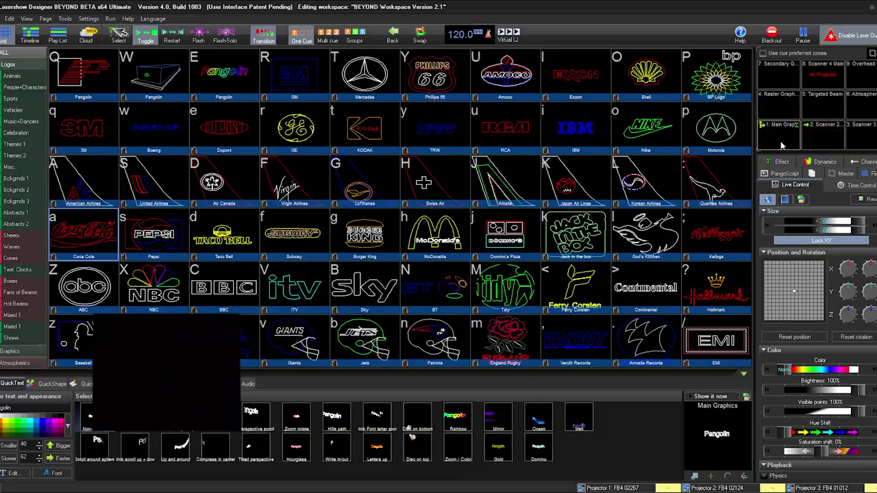
{"action": "left_click", "coordinate": [89, 236]}
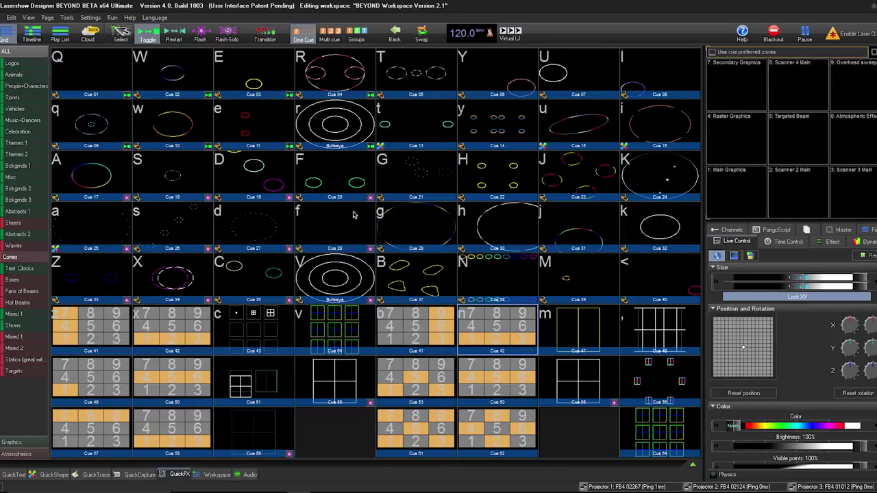
Step: Turn on group mode, select the Bullseye and Cue 28 cues, and play row r's Bullseye
{"action": "left_click", "coordinate": [354, 34]}
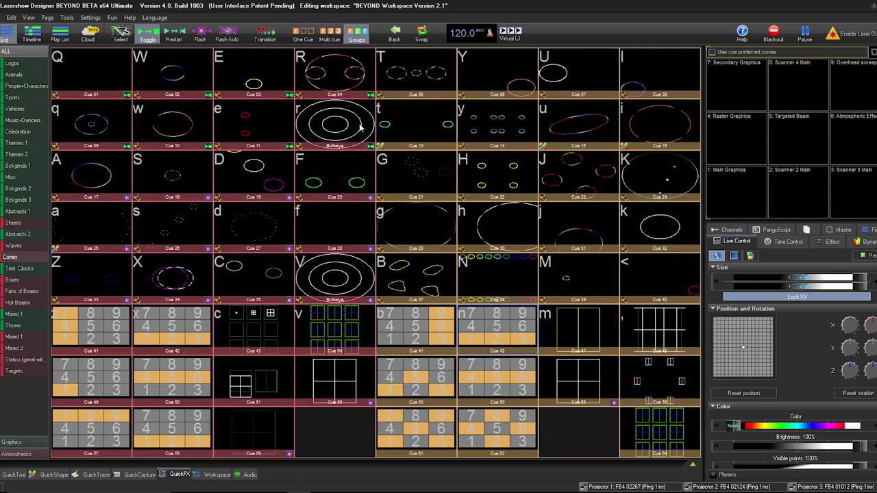
{"action": "left_click", "coordinate": [336, 279]}
{"action": "left_click", "coordinate": [340, 221]}
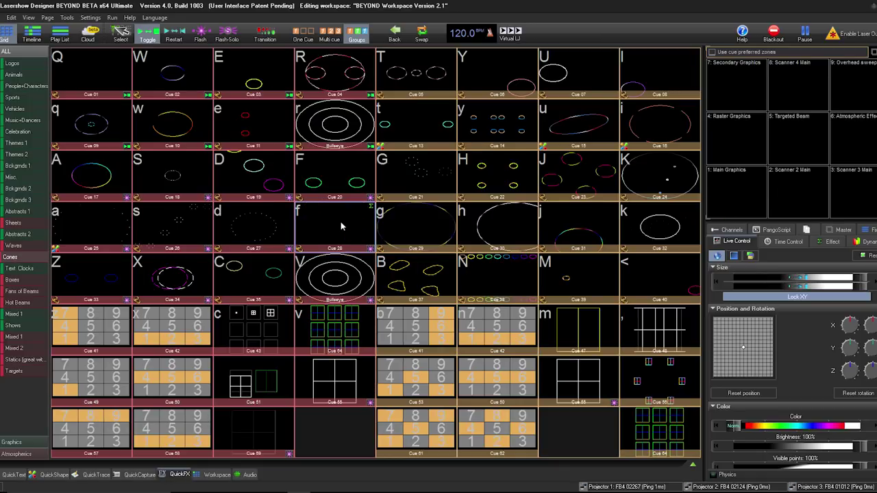
{"action": "left_click", "coordinate": [345, 121]}
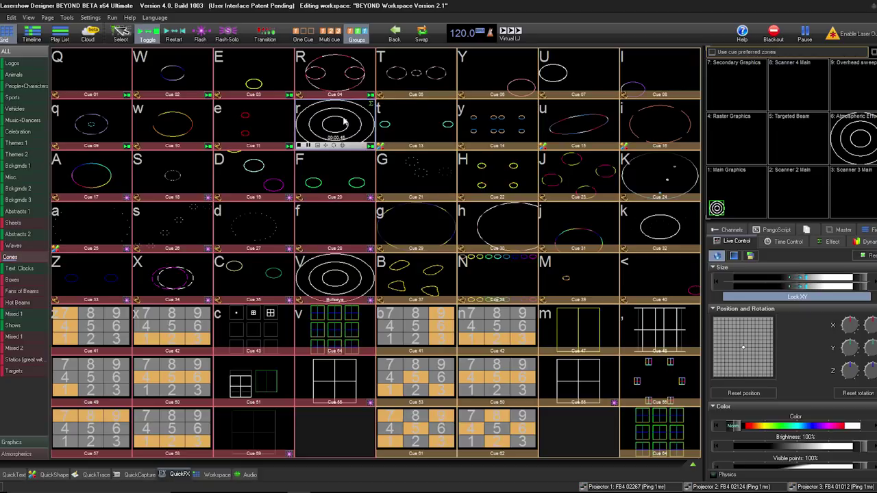
Step: Trigger Cues 58, 50, 41, 42, 58, 43, 44, 51 and 32 live in turn
{"action": "left_click", "coordinate": [170, 446]}
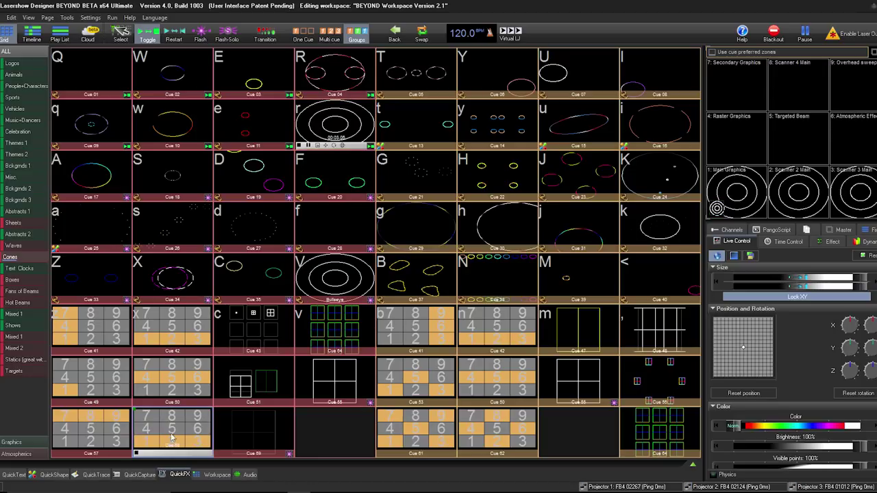
{"action": "left_click", "coordinate": [176, 386]}
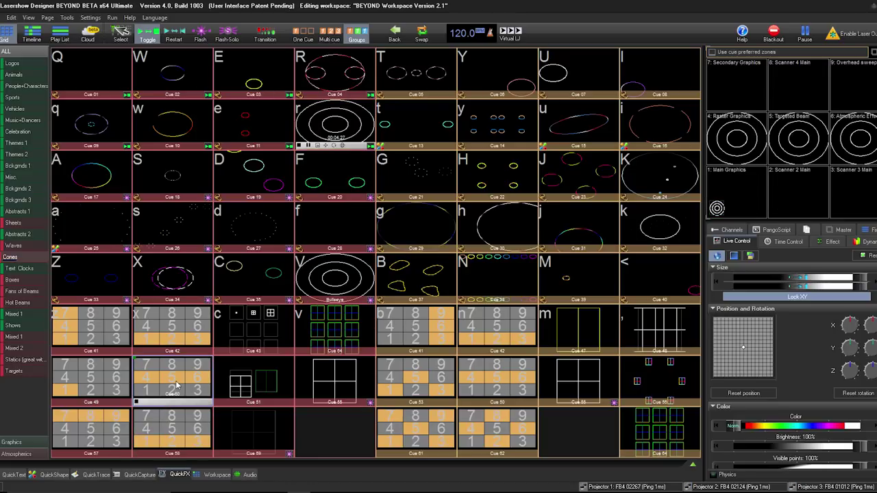
{"action": "left_click", "coordinate": [94, 333]}
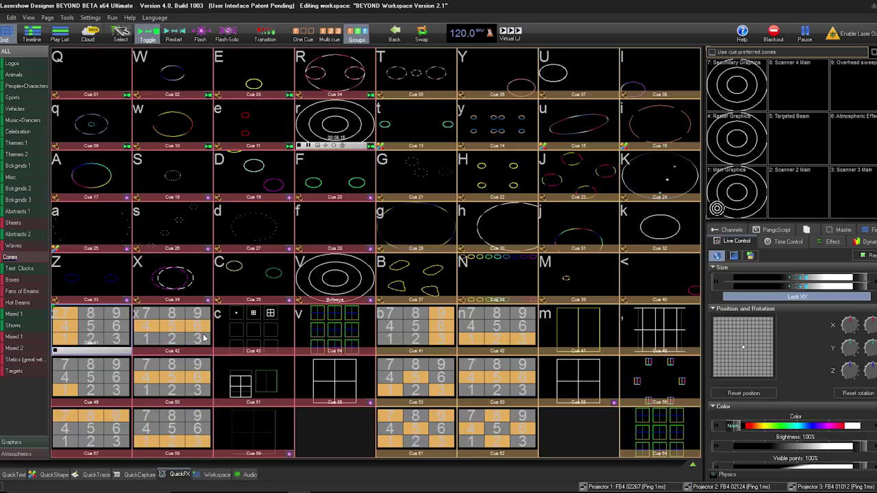
{"action": "left_click", "coordinate": [203, 338]}
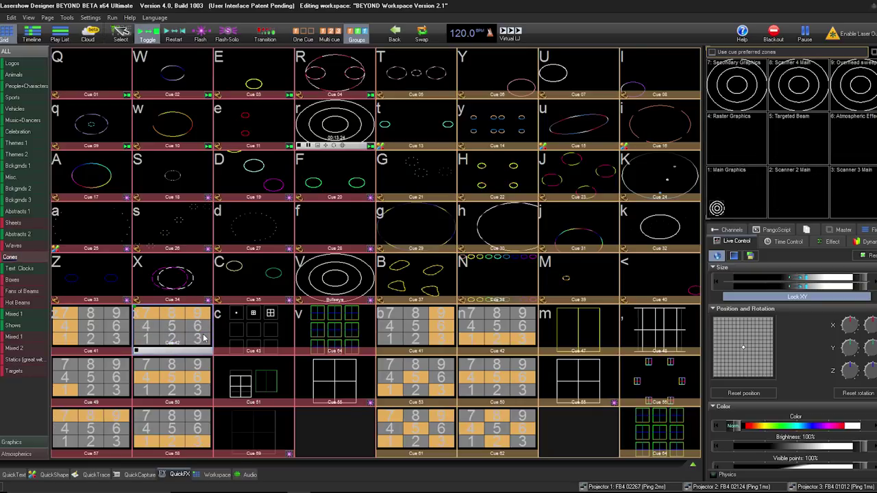
{"action": "left_click", "coordinate": [184, 428]}
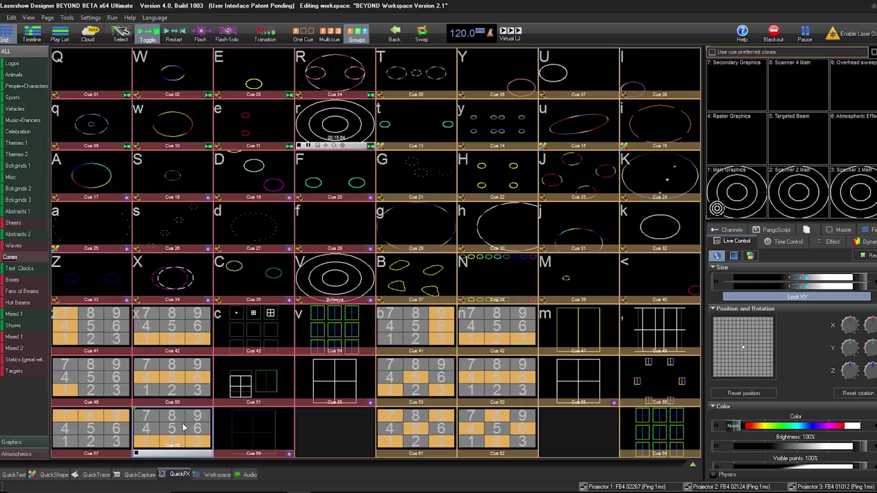
{"action": "left_click", "coordinate": [248, 332]}
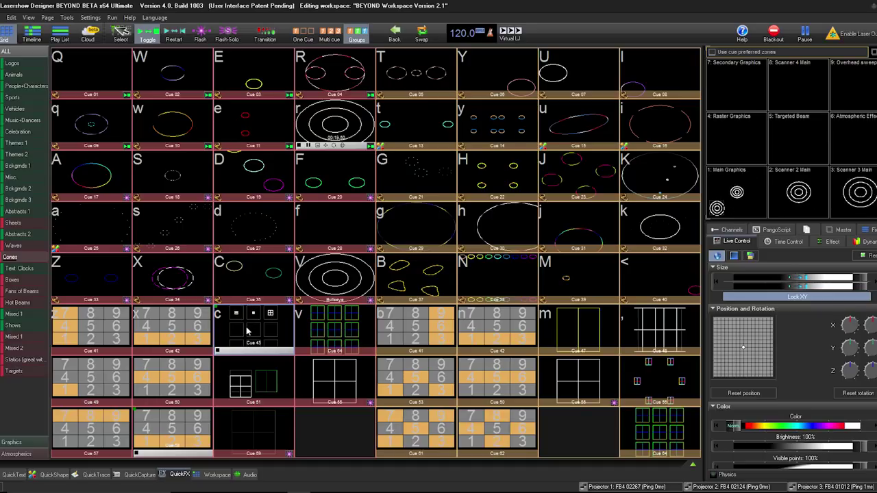
{"action": "left_click", "coordinate": [325, 331]}
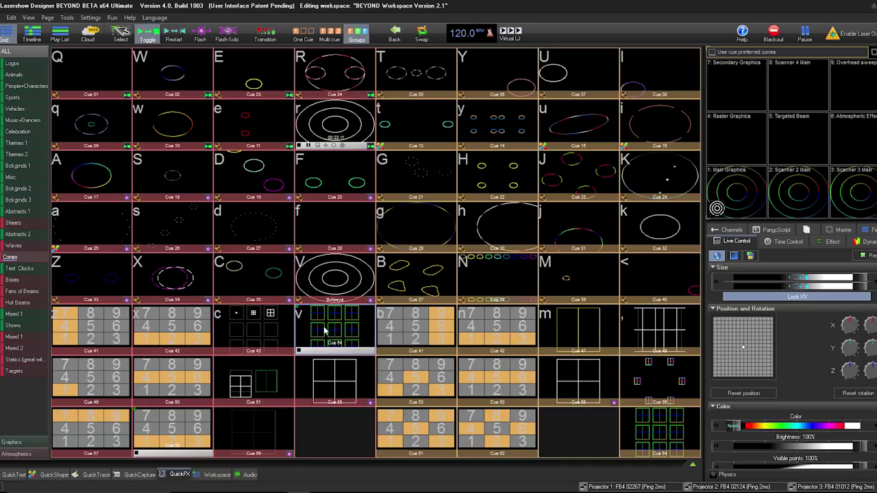
{"action": "left_click", "coordinate": [261, 394]}
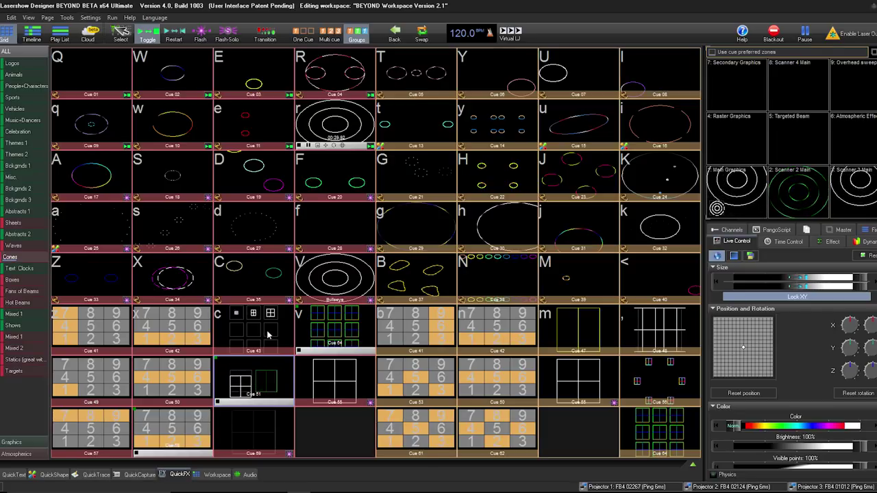
{"action": "left_click", "coordinate": [661, 226]}
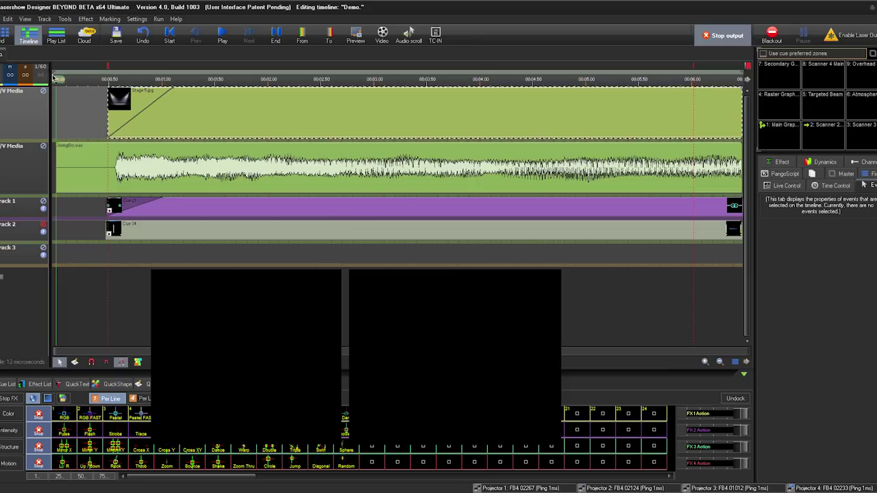
Step: Play the Demo timeline briefly, drag the playhead back to 0, and open the File menu
{"action": "key", "text": "space"}
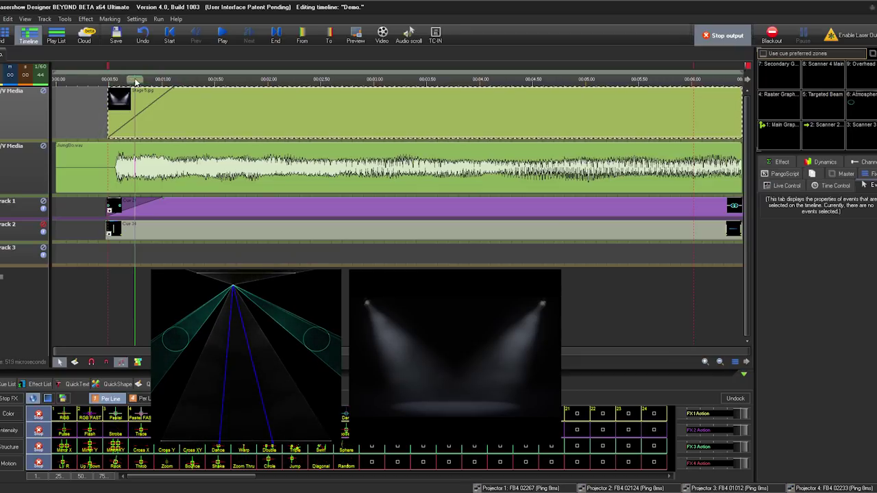
{"action": "left_click_drag", "start_coordinate": [136, 82], "coordinate": [56, 81]}
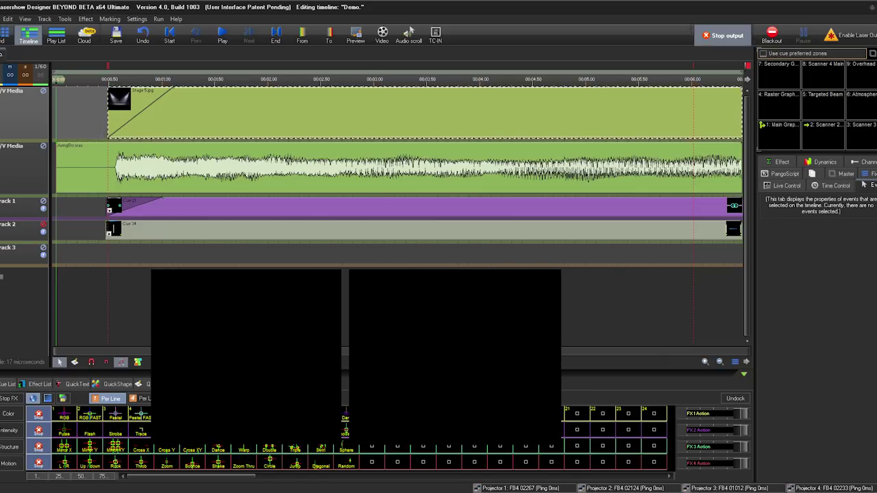
{"action": "key", "text": "alt+f"}
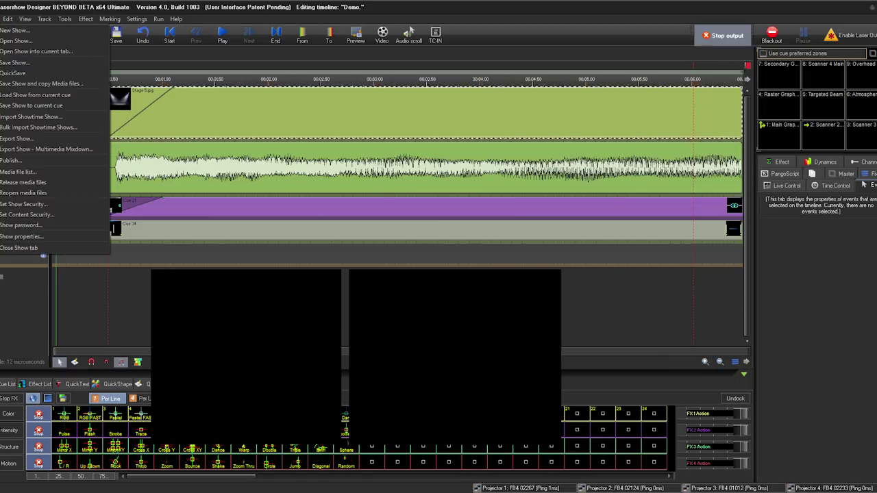
Step: Export the show as a Multimedia Mixdown, overwriting the existing My Show.mp4
{"action": "left_click", "coordinate": [3, 150]}
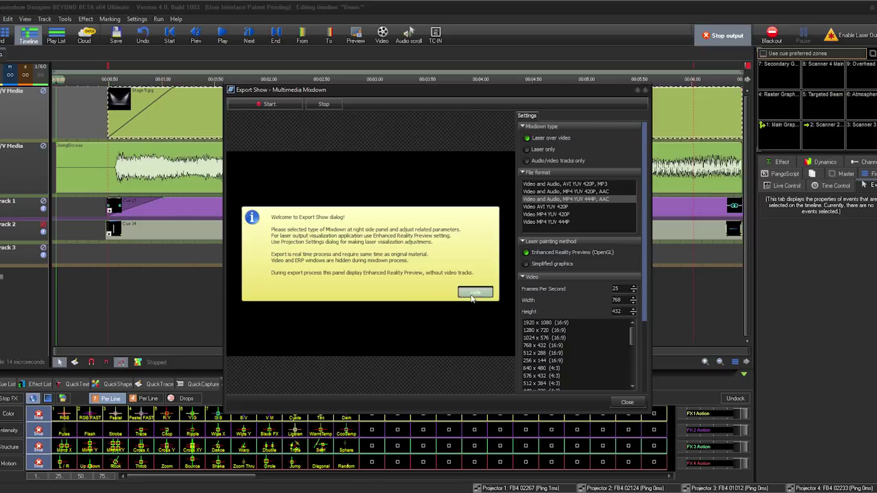
{"action": "left_click", "coordinate": [474, 292]}
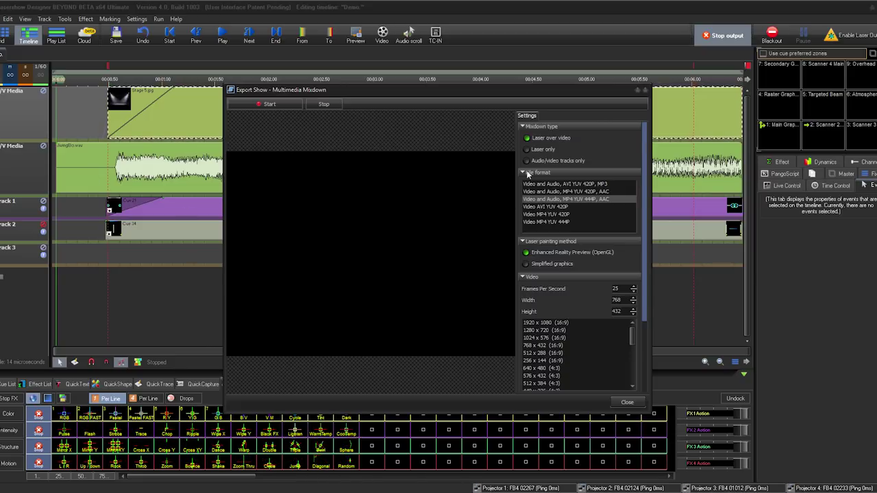
{"action": "left_click", "coordinate": [269, 105]}
{"action": "double_click", "coordinate": [342, 294]}
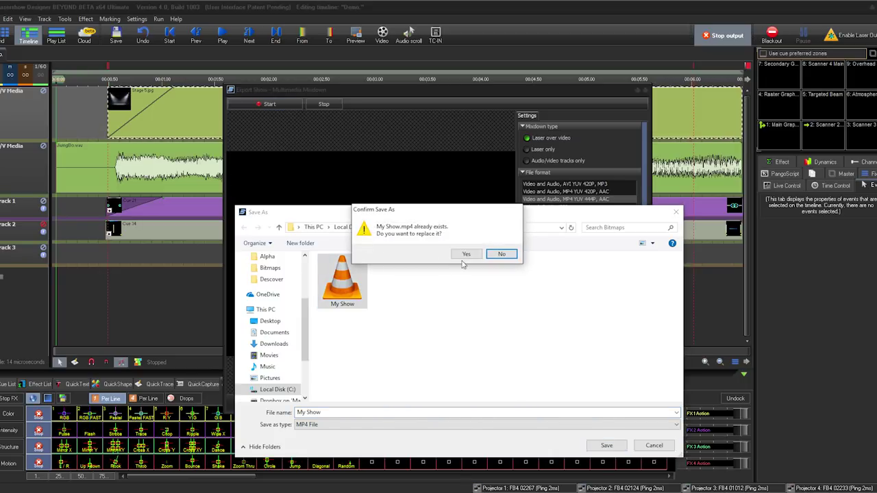
{"action": "left_click", "coordinate": [462, 254]}
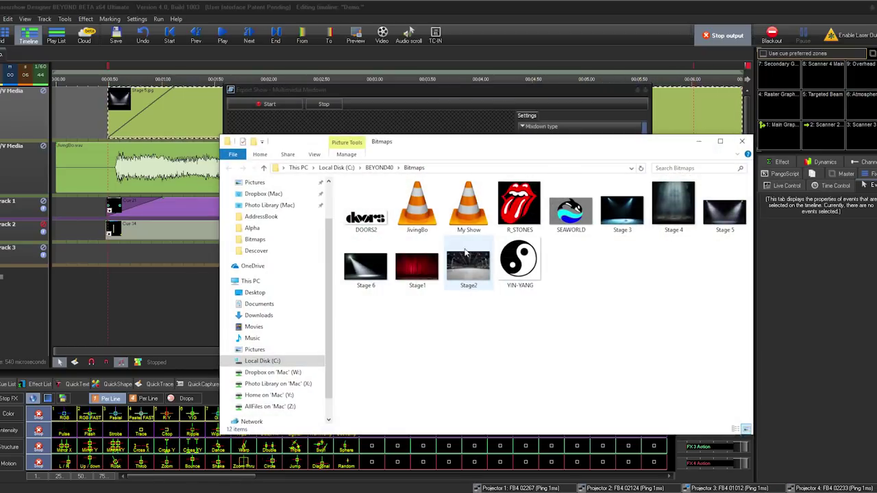
Step: Play My Show from File Explorer's Bitmaps folder in VLC
{"action": "double_click", "coordinate": [468, 206]}
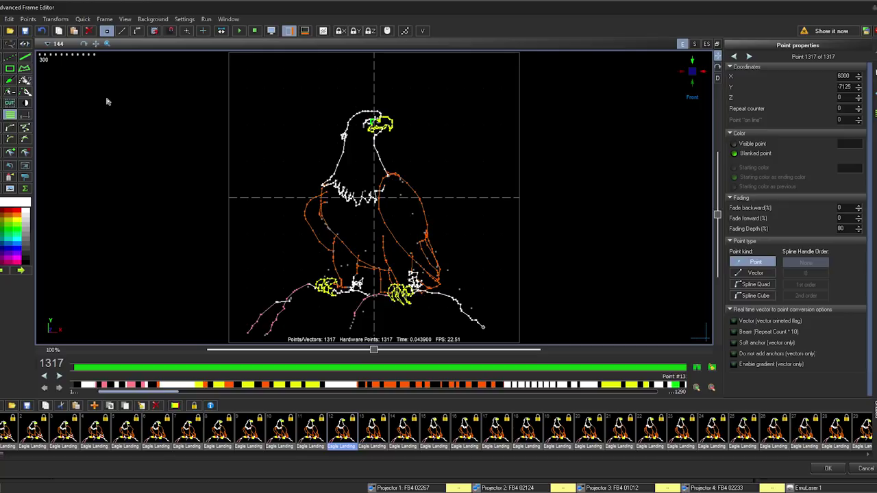
Step: Apply the Sample 4 Palette preset to the eagle, setting the new colour to mint green
{"action": "left_click", "coordinate": [30, 190]}
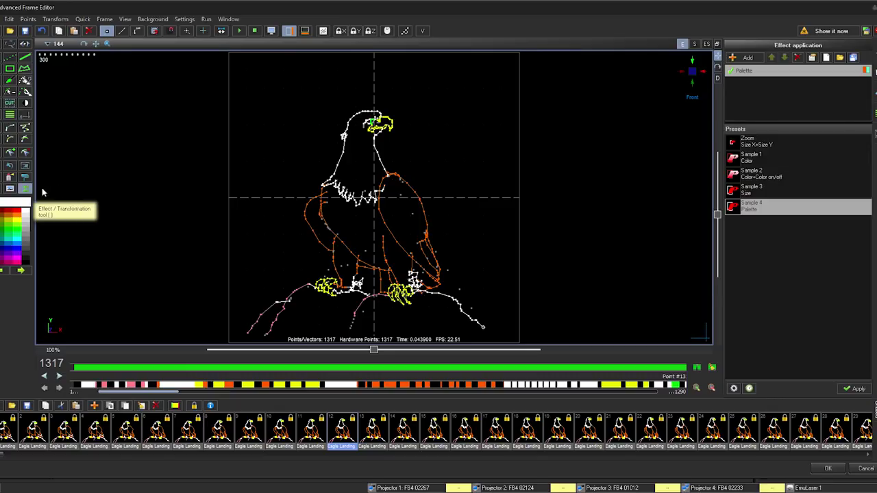
{"action": "double_click", "coordinate": [765, 211]}
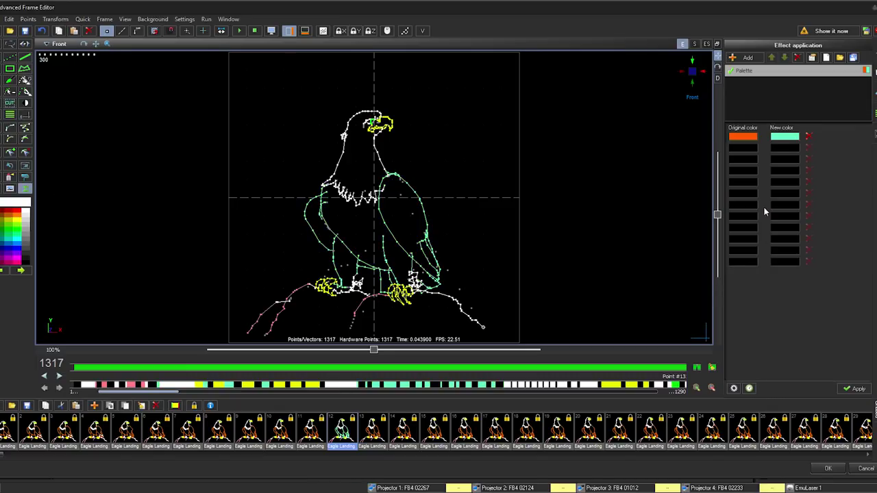
{"action": "left_click", "coordinate": [784, 137]}
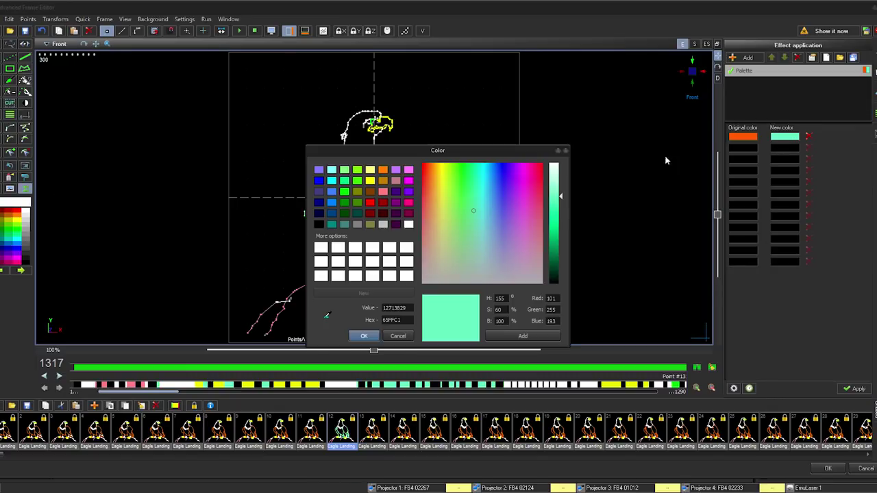
{"action": "left_click", "coordinate": [370, 202]}
{"action": "left_click", "coordinate": [364, 336]}
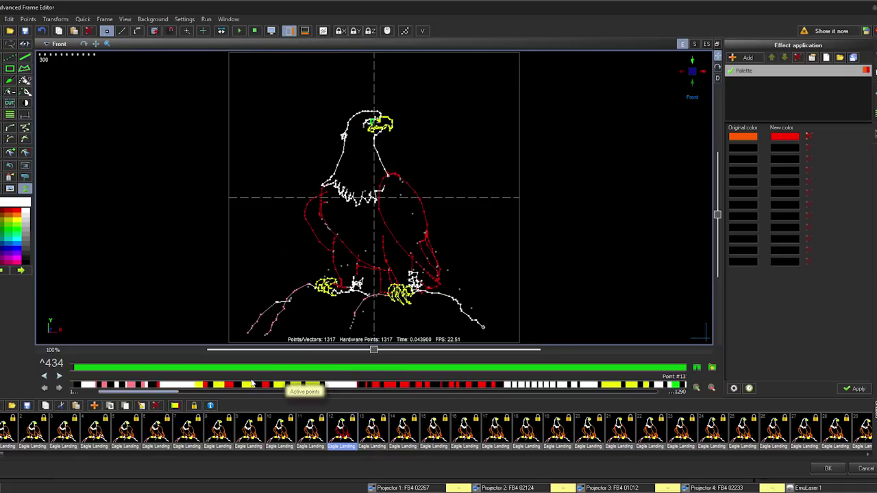
{"action": "left_click", "coordinate": [55, 430]}
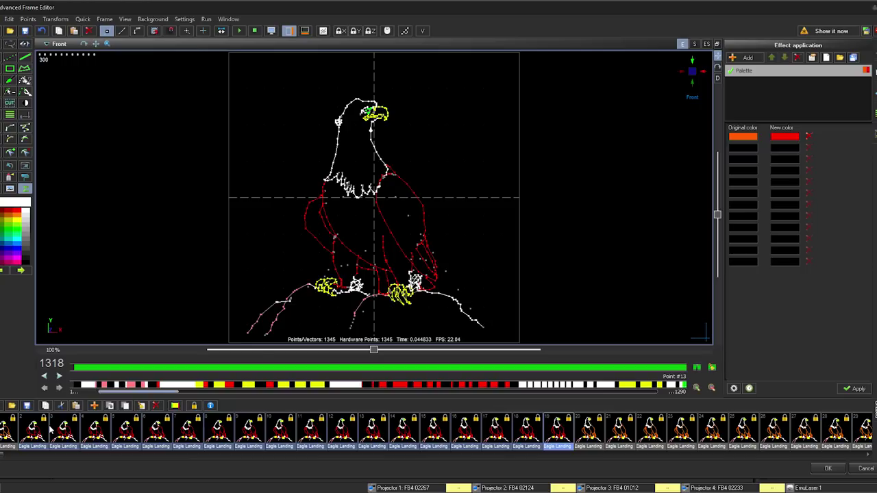
{"action": "double_click", "coordinate": [778, 136]}
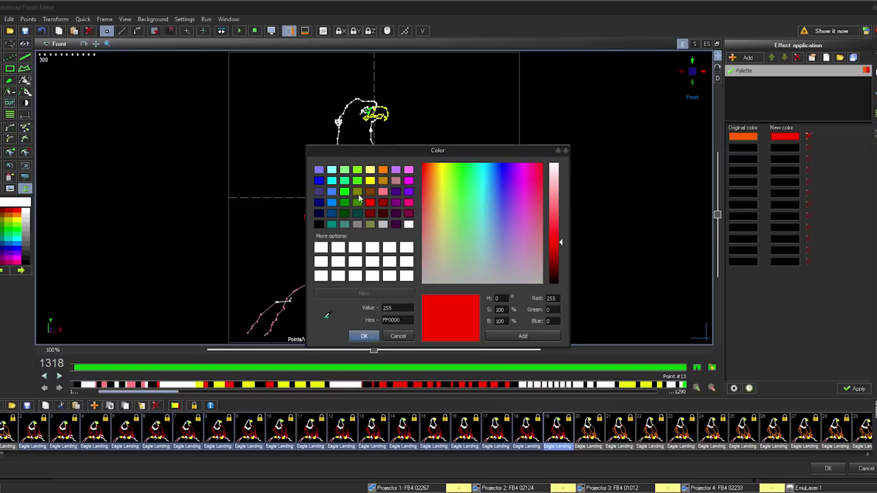
{"action": "left_click", "coordinate": [345, 181]}
{"action": "left_click", "coordinate": [364, 336]}
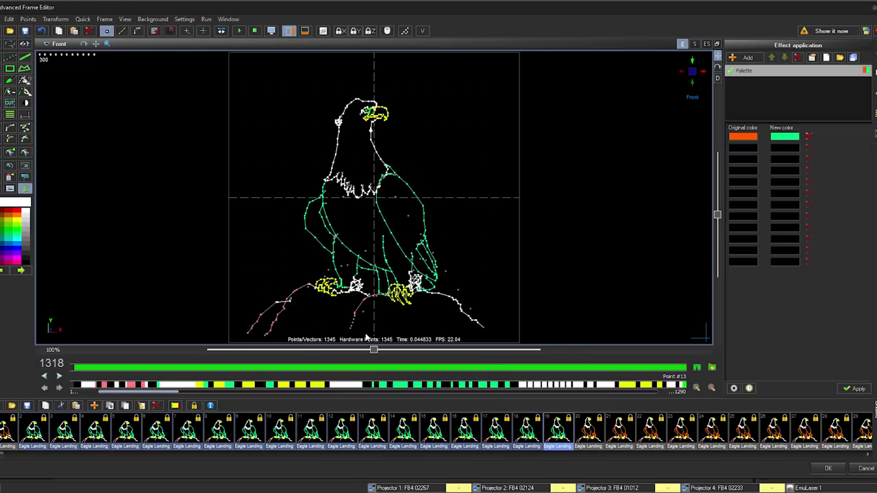
Step: Add a Size key effect shrinking the eagle to 58.8 X and 35.3 Y, then apply
{"action": "left_click", "coordinate": [746, 58]}
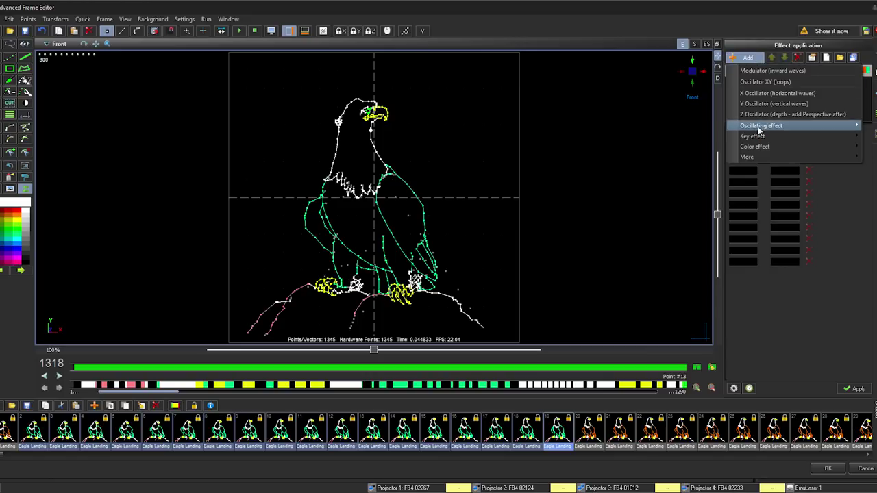
{"action": "mouse_move", "coordinate": [753, 136]}
{"action": "mouse_move", "coordinate": [707, 140]}
{"action": "left_click", "coordinate": [750, 137]}
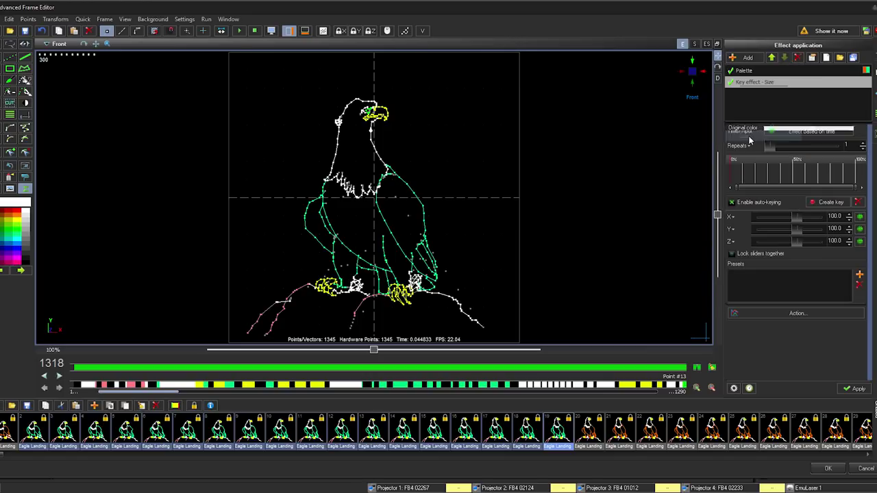
{"action": "left_click_drag", "start_coordinate": [796, 216], "coordinate": [792, 232]}
{"action": "left_click", "coordinate": [841, 388]}
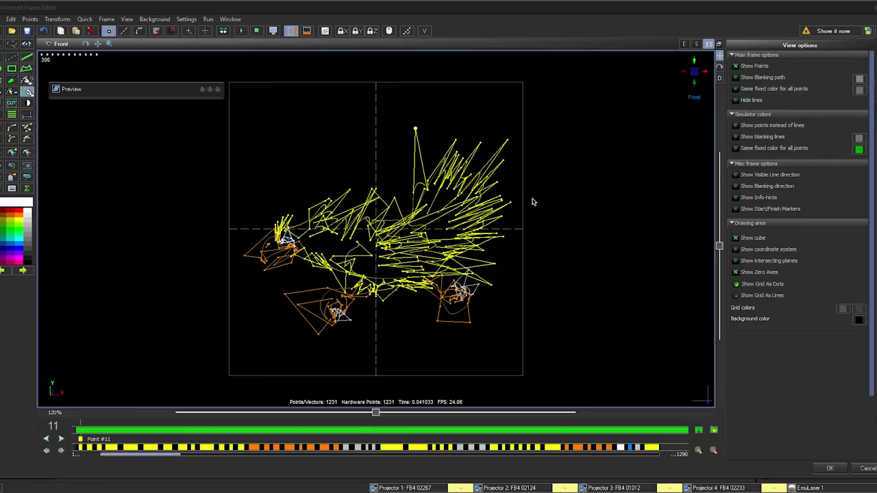
Step: Enlarge the preview panel and show the eagle's editable points combined with its scanner simulation
{"action": "left_click_drag", "start_coordinate": [156, 100], "coordinate": [146, 269]}
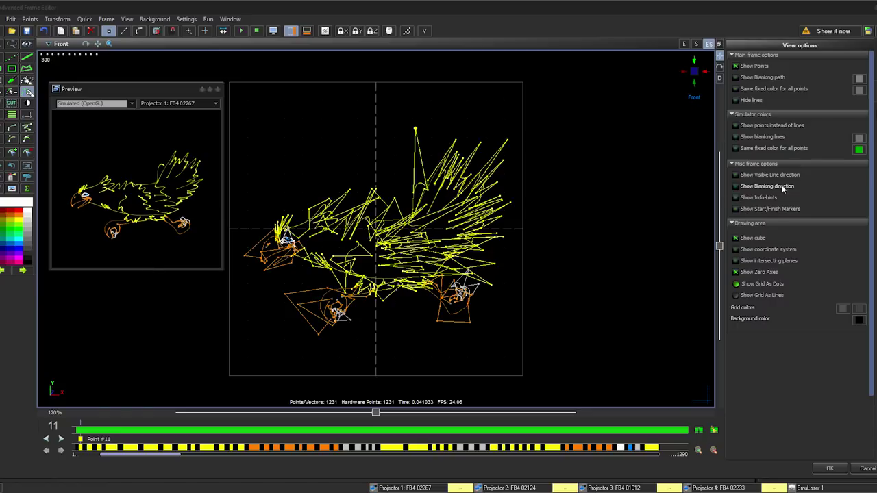
{"action": "left_click", "coordinate": [685, 45]}
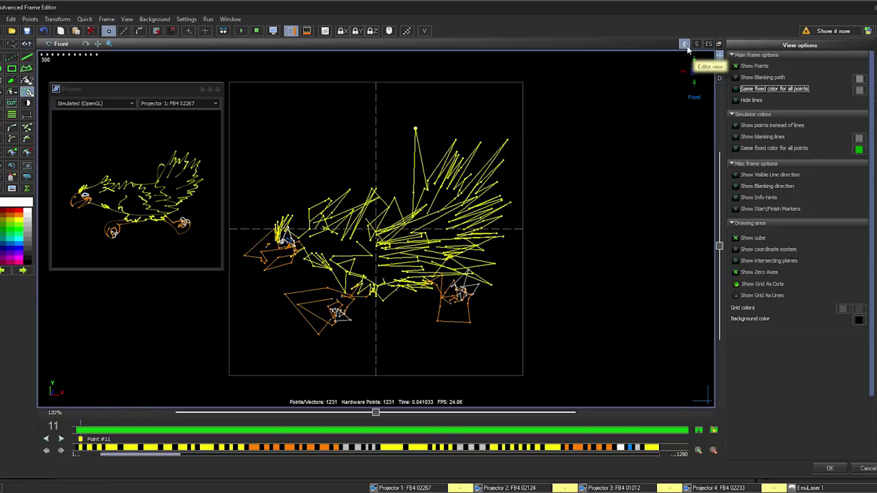
{"action": "left_click", "coordinate": [696, 44]}
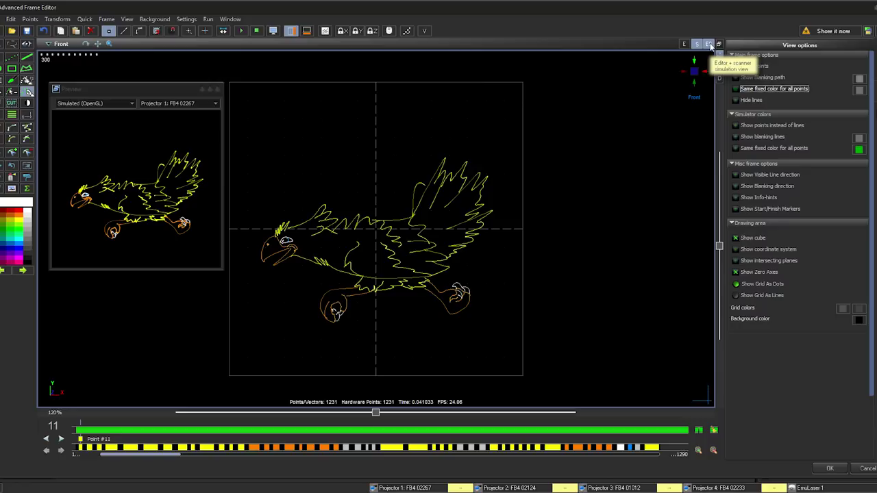
{"action": "left_click", "coordinate": [708, 43]}
{"action": "scroll", "coordinate": [424, 147], "scroll_direction": "up", "scroll_amount": 3}
{"action": "scroll", "coordinate": [424, 146], "scroll_direction": "down", "scroll_amount": 1}
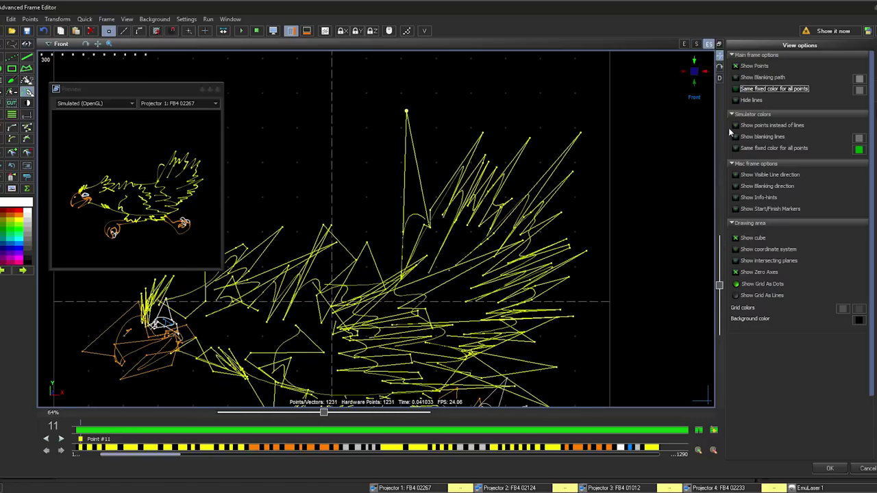
Step: Draw all points in one fixed colour with connecting lines hidden, then select point #1122
{"action": "left_click", "coordinate": [737, 91]}
{"action": "left_click", "coordinate": [737, 101]}
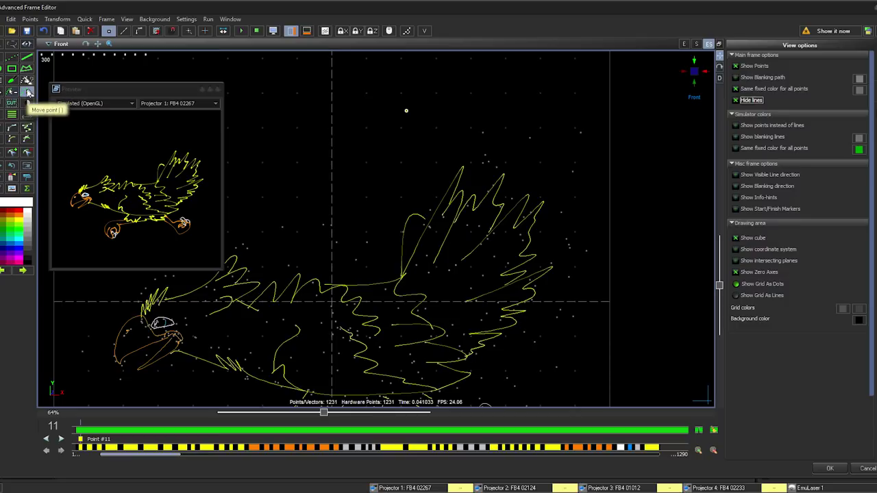
{"action": "left_click", "coordinate": [406, 113]}
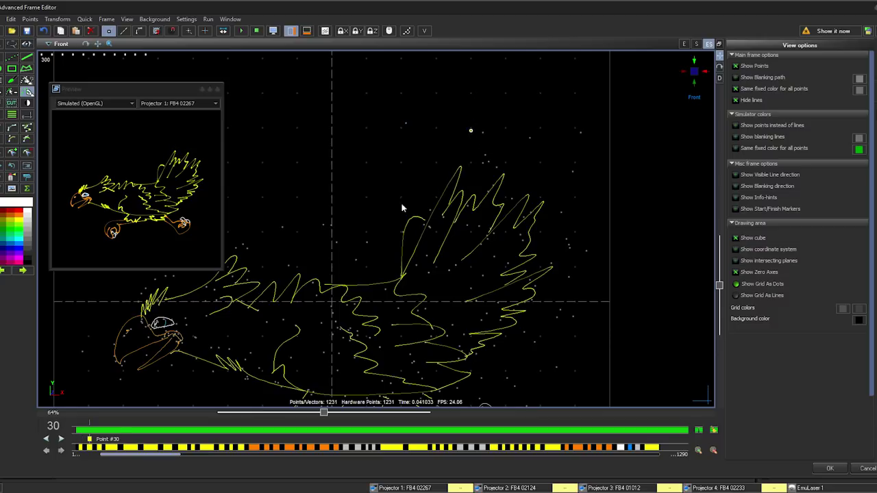
{"action": "left_click", "coordinate": [119, 381]}
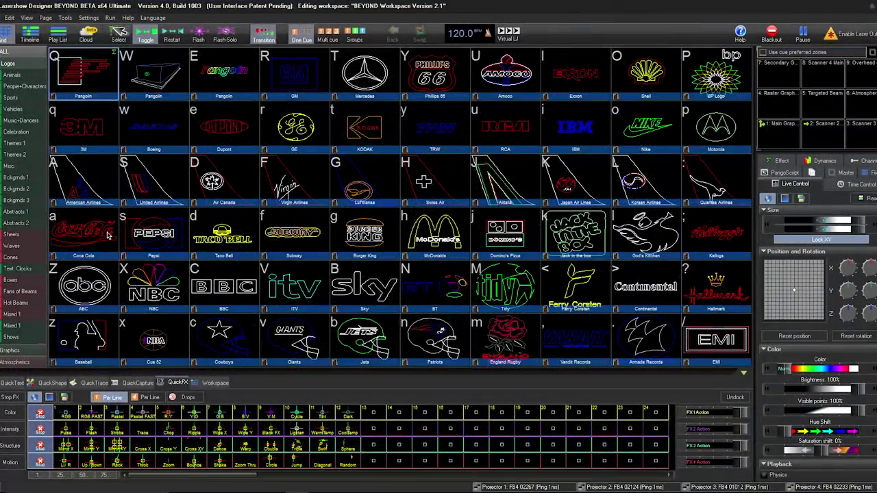
Step: Start an FB4 Export, review the daily schedule and DMX workspace types, then choose Test frames - standard
{"action": "left_click", "coordinate": [9, 17]}
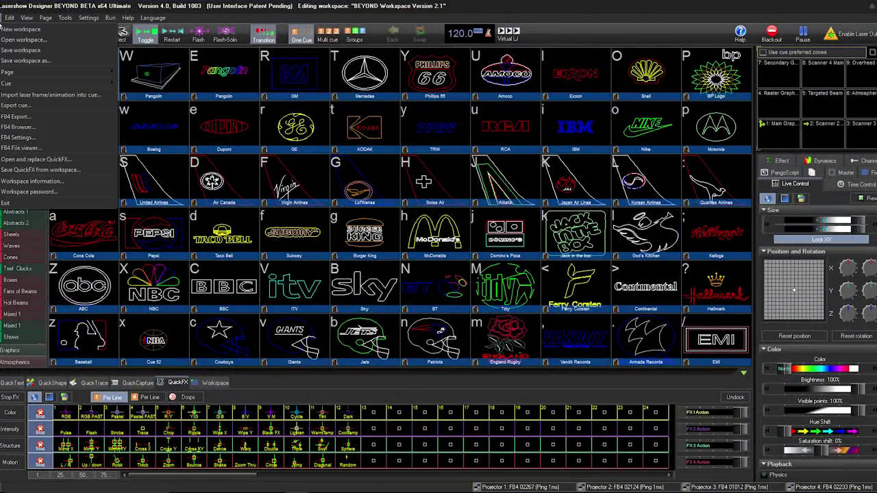
{"action": "left_click", "coordinate": [15, 118]}
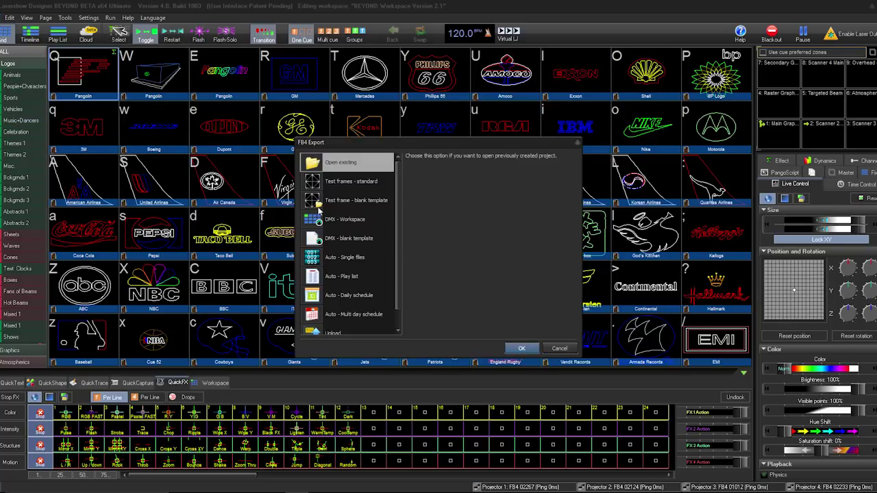
{"action": "left_click", "coordinate": [355, 295]}
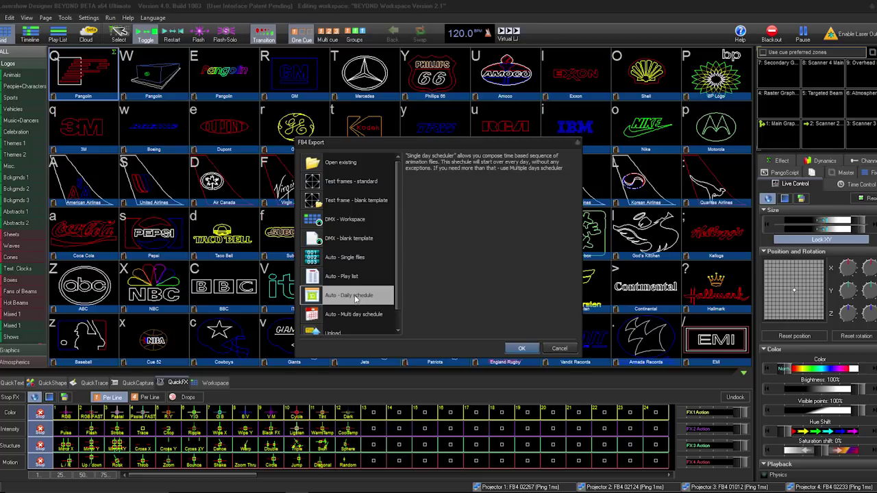
{"action": "left_click", "coordinate": [351, 219]}
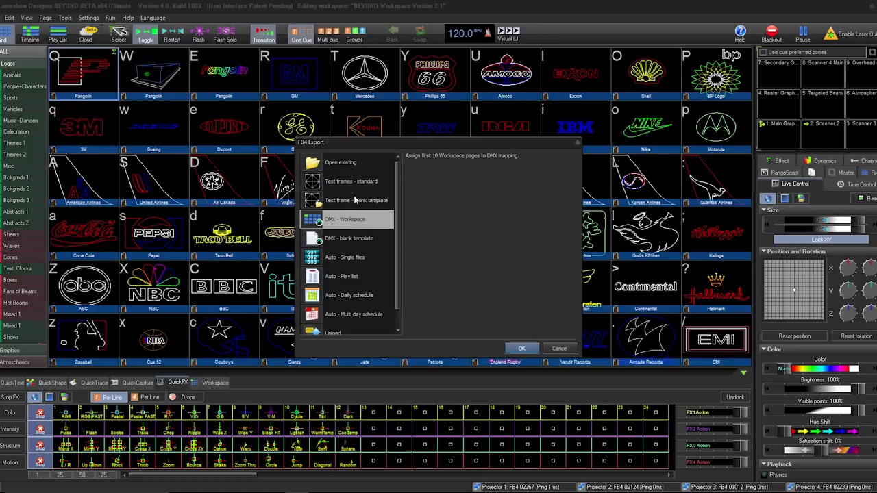
{"action": "left_click", "coordinate": [352, 184]}
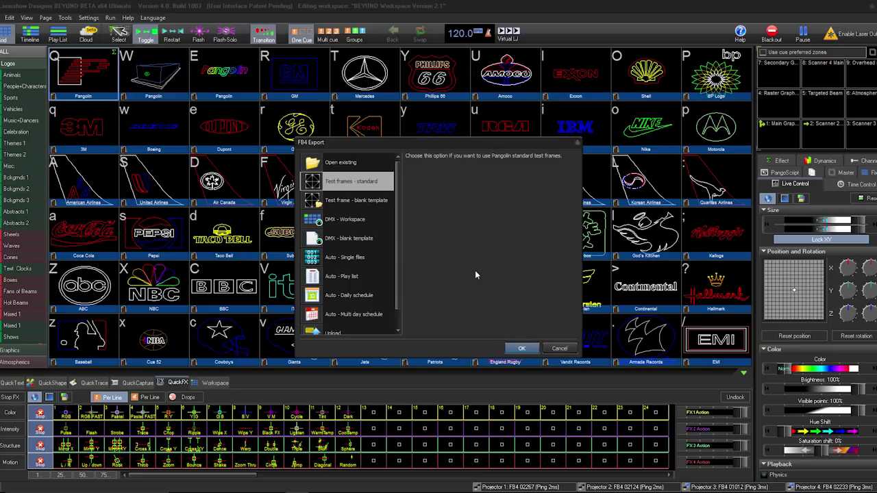
{"action": "left_click", "coordinate": [519, 348]}
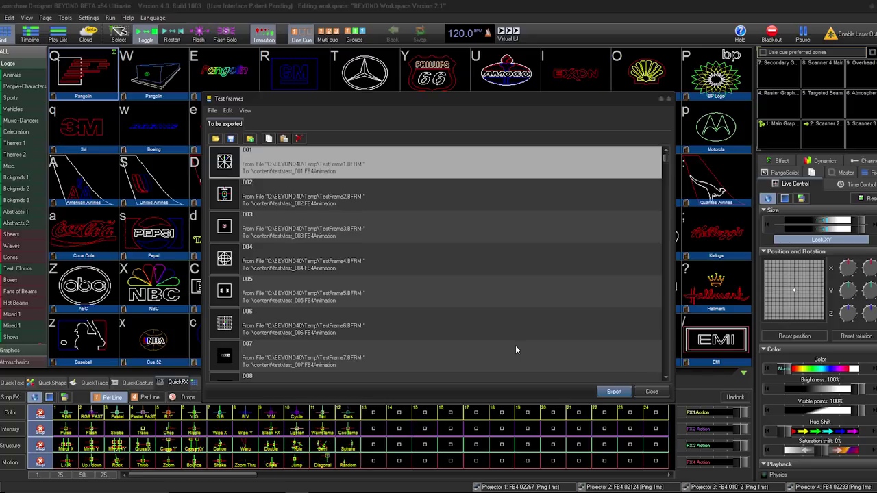
Step: Export the listed test frames, saving the FB4 SD project as Test Export over the existing file
{"action": "left_click", "coordinate": [614, 393]}
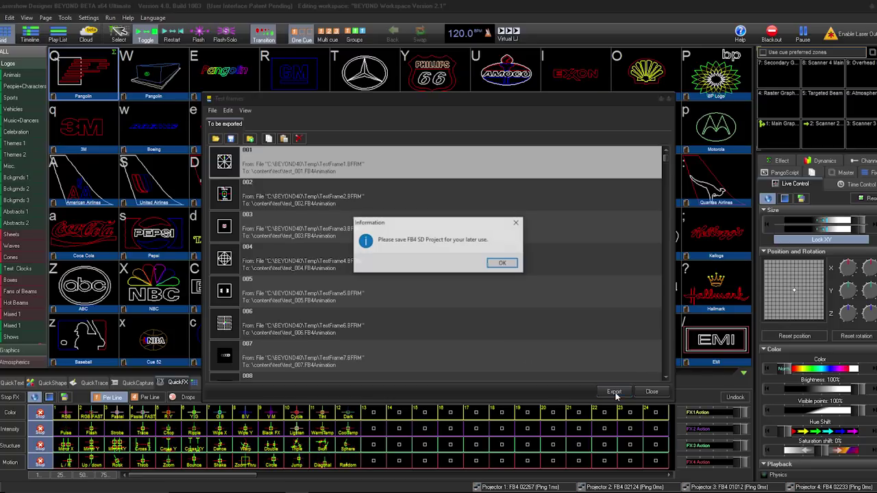
{"action": "left_click", "coordinate": [504, 266]}
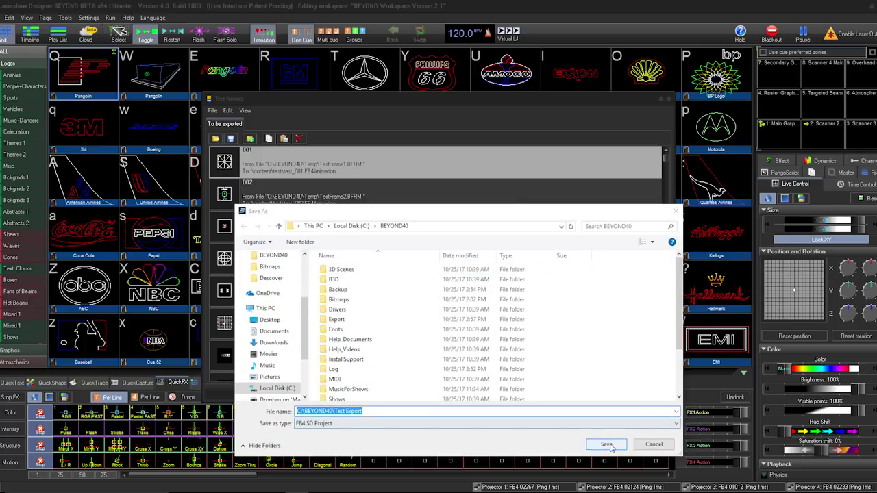
{"action": "left_click", "coordinate": [605, 444]}
{"action": "left_click", "coordinate": [461, 256]}
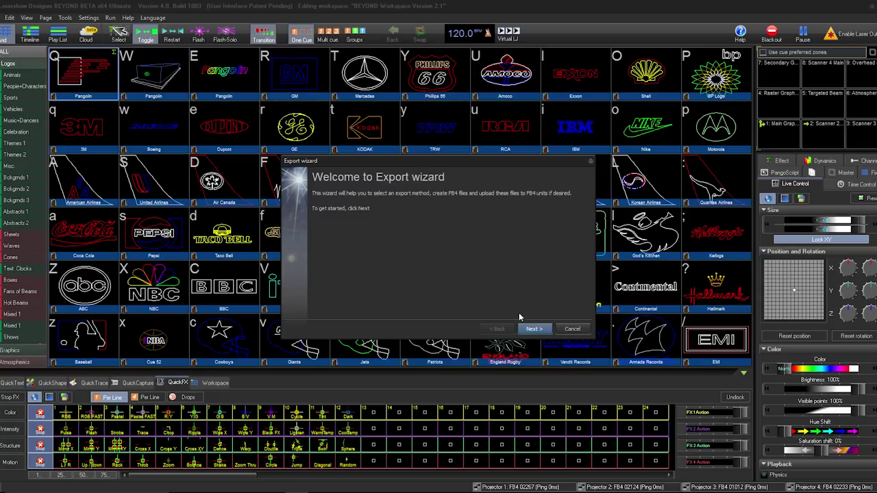
Step: In the export wizard, choose generic content and keep only Projector 1 selected
{"action": "left_click", "coordinate": [532, 328]}
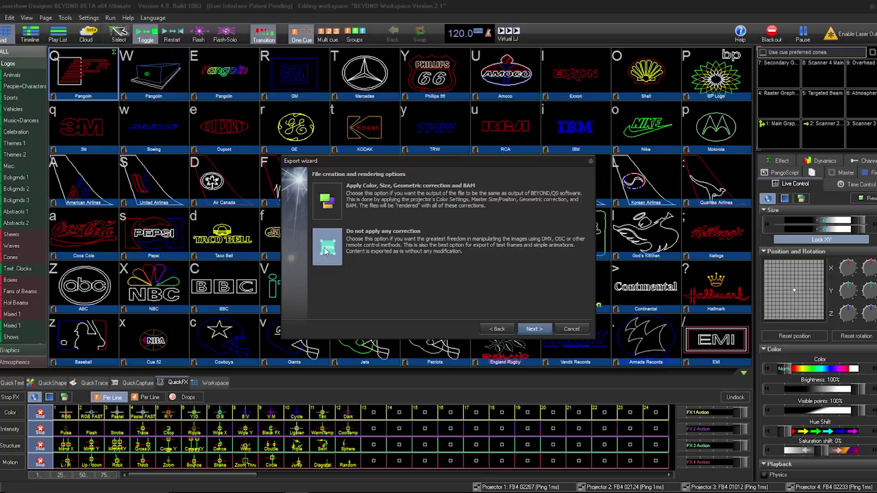
{"action": "left_click", "coordinate": [532, 329]}
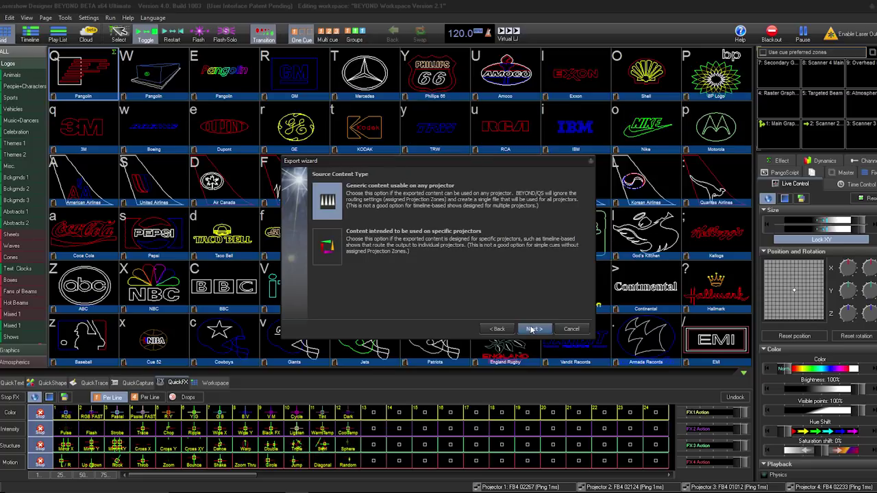
{"action": "left_click", "coordinate": [327, 200]}
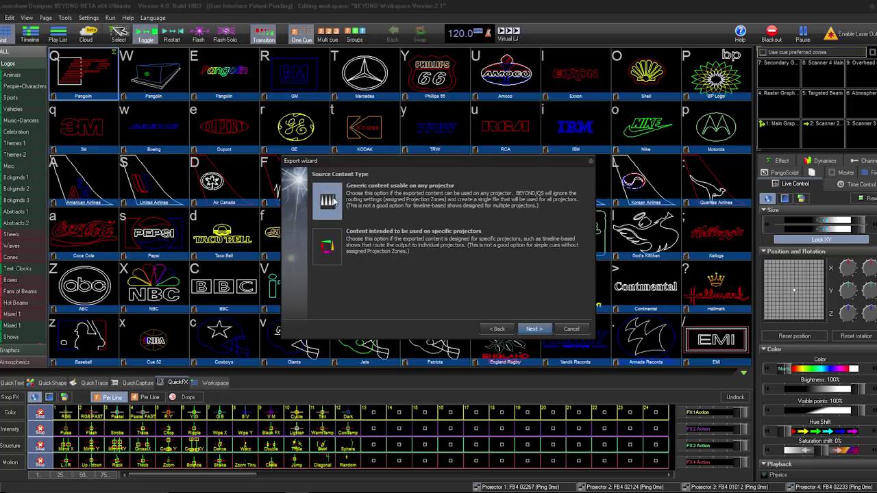
{"action": "left_click", "coordinate": [534, 330]}
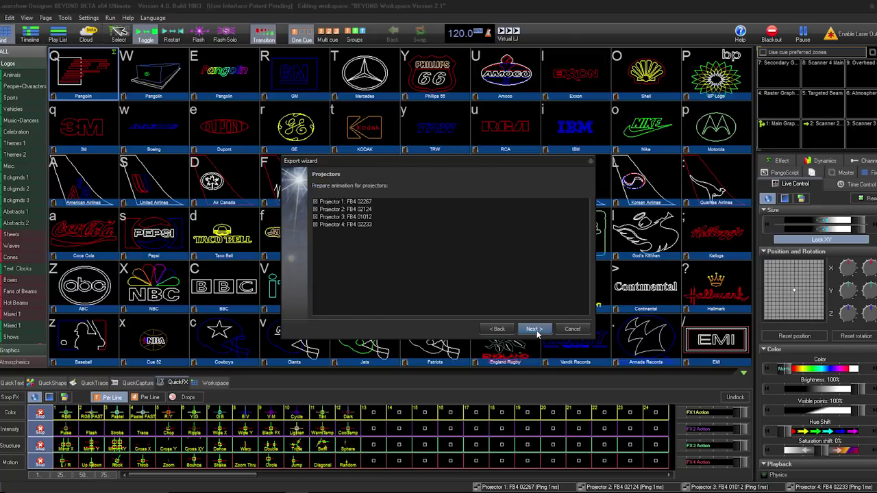
{"action": "left_click", "coordinate": [330, 208]}
{"action": "left_click", "coordinate": [329, 217]}
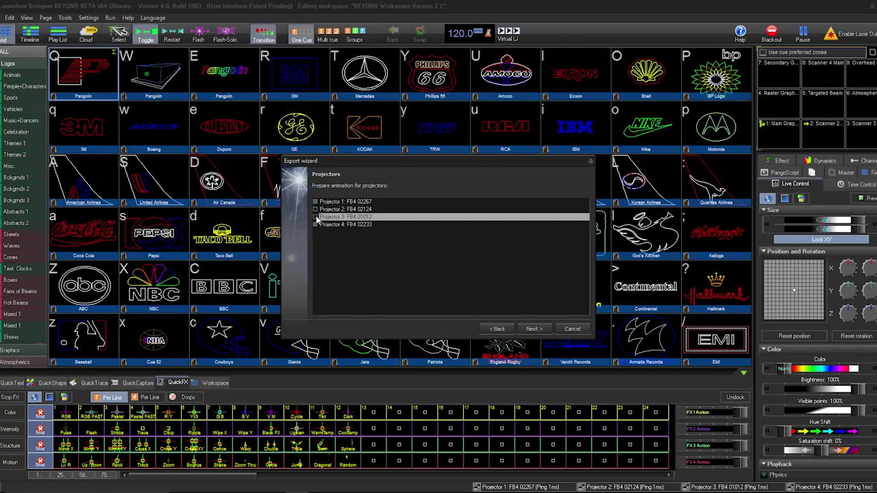
{"action": "left_click", "coordinate": [329, 224]}
{"action": "left_click", "coordinate": [333, 204]}
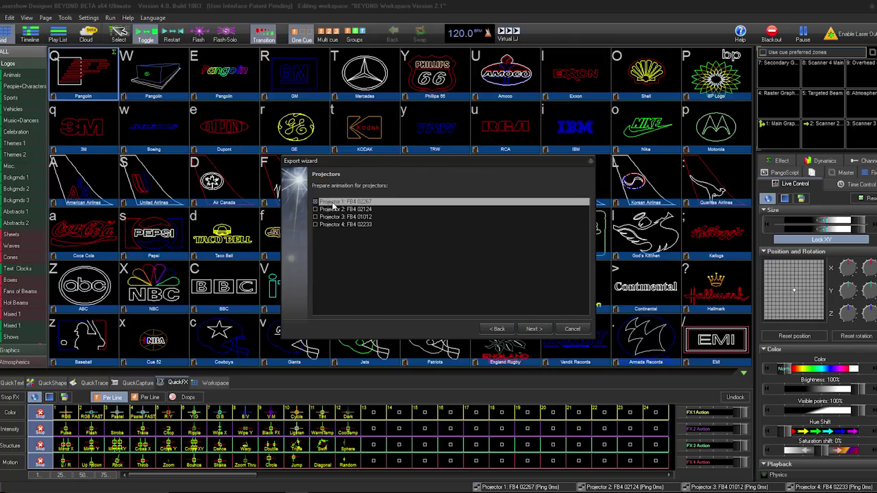
Step: Export to the connected FB4, creating 12 animation files in C:\BEYOND40\Export, and close the wizard
{"action": "left_click", "coordinate": [537, 329]}
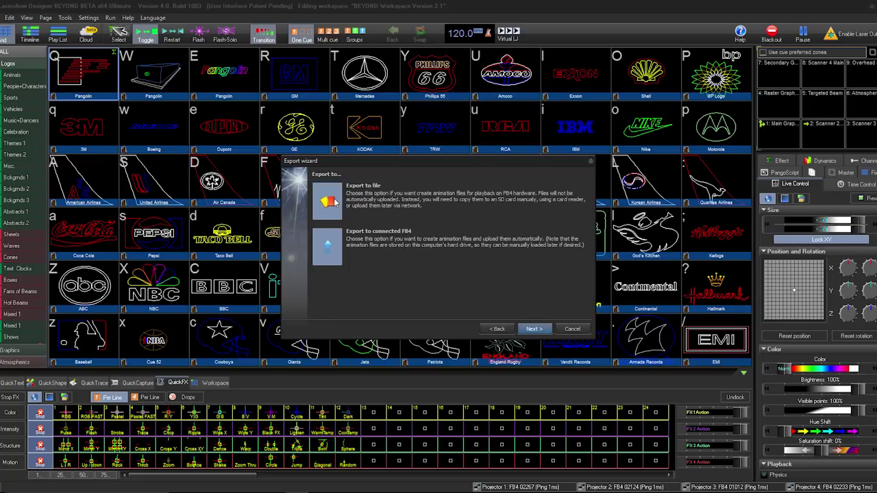
{"action": "left_click", "coordinate": [330, 243]}
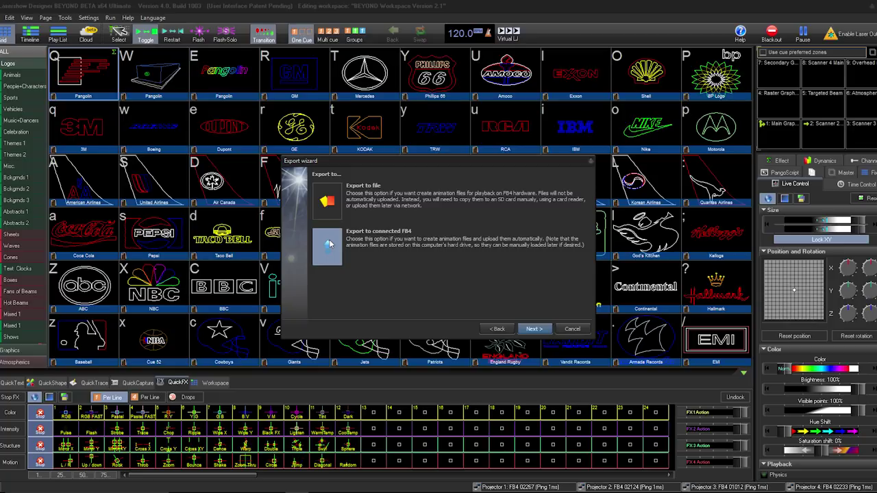
{"action": "left_click", "coordinate": [532, 330]}
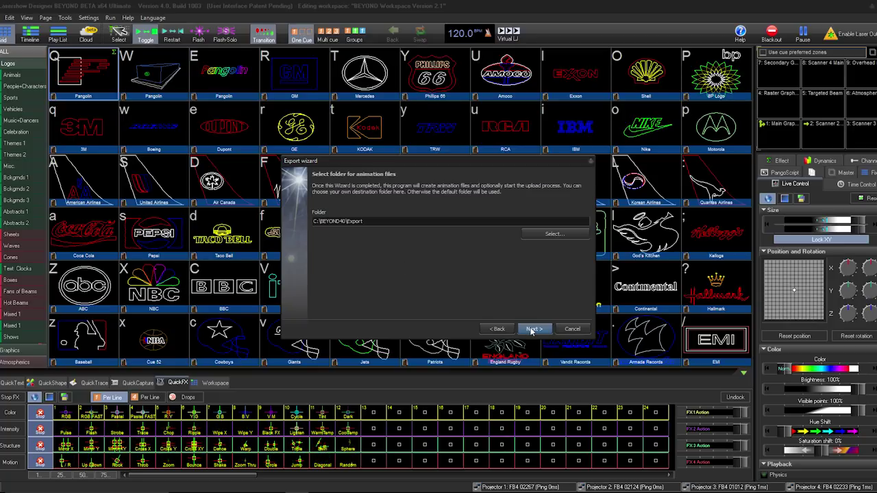
{"action": "left_click", "coordinate": [532, 330]}
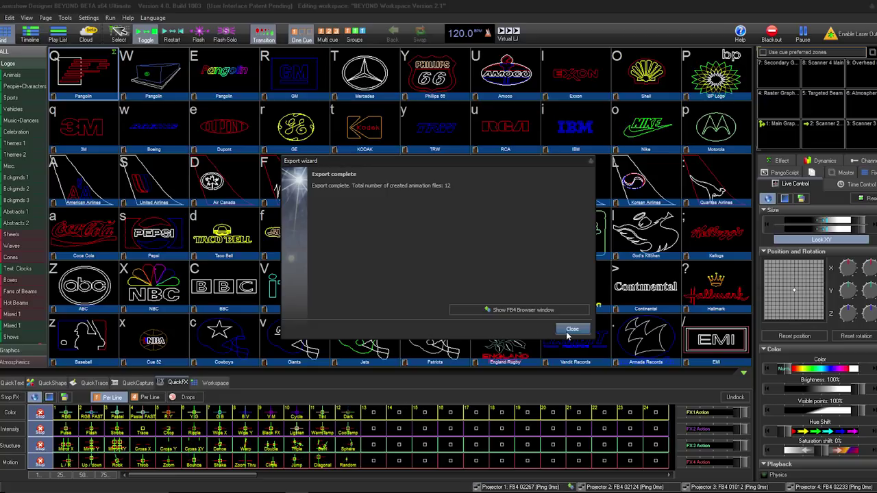
{"action": "left_click", "coordinate": [568, 329]}
Step: Close the test frames list and open the FB4 Browser from the File menu
{"action": "left_click", "coordinate": [652, 392]}
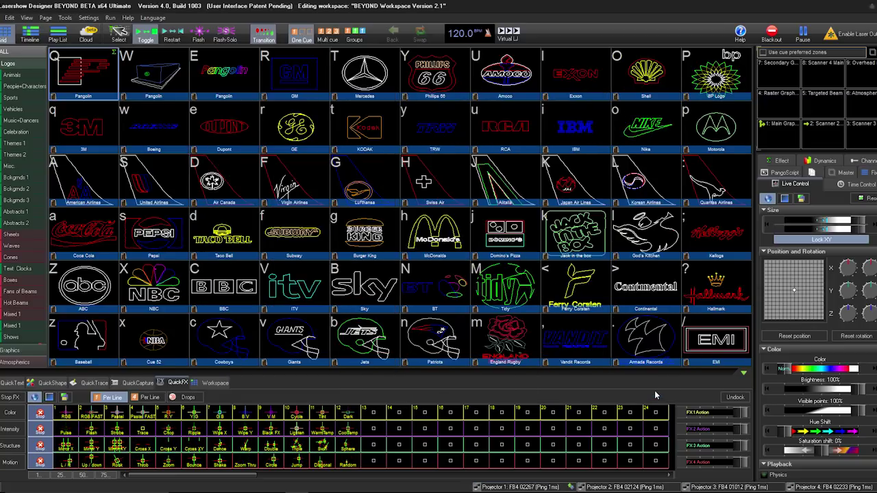
{"action": "left_click", "coordinate": [4, 17]}
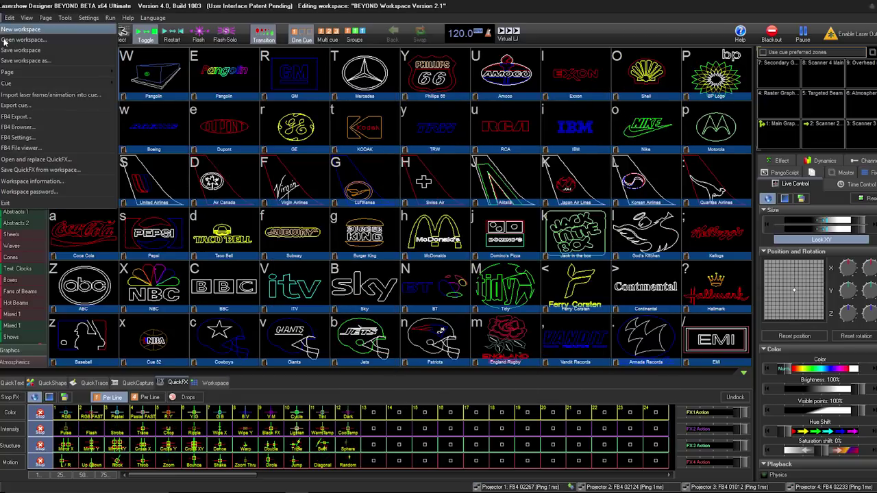
{"action": "left_click", "coordinate": [18, 129]}
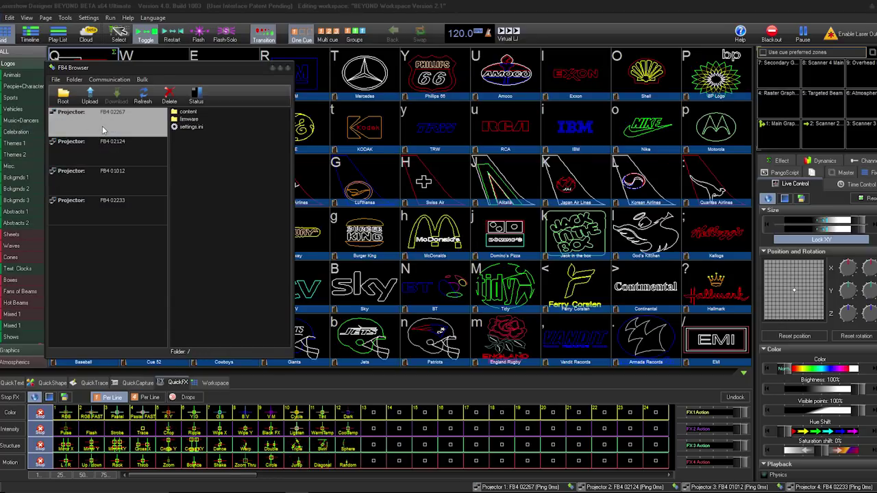
Step: Browse the first projector's /content/test folder to list test_001–test_012, then close the browser
{"action": "double_click", "coordinate": [191, 112]}
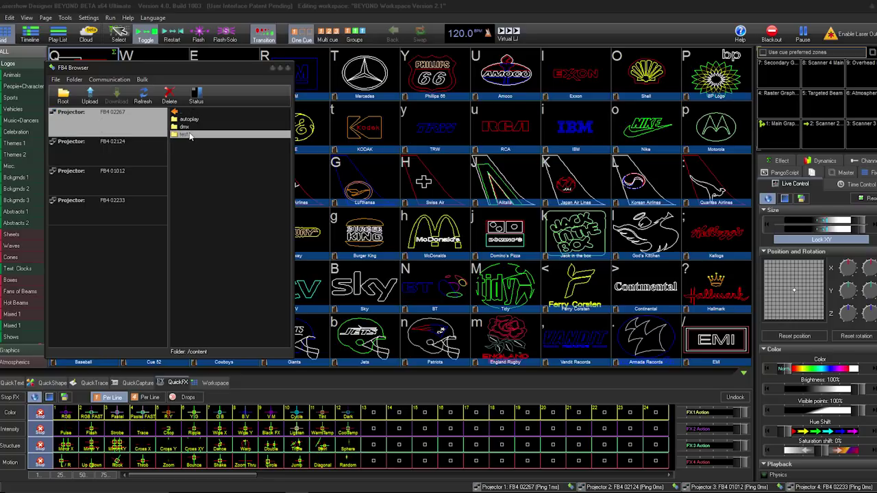
{"action": "double_click", "coordinate": [190, 135]}
{"action": "double_click", "coordinate": [189, 114]}
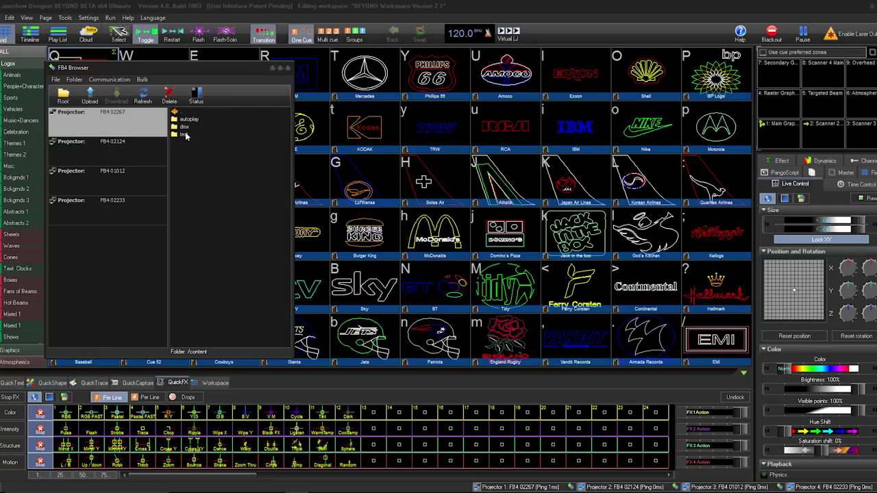
{"action": "double_click", "coordinate": [185, 135]}
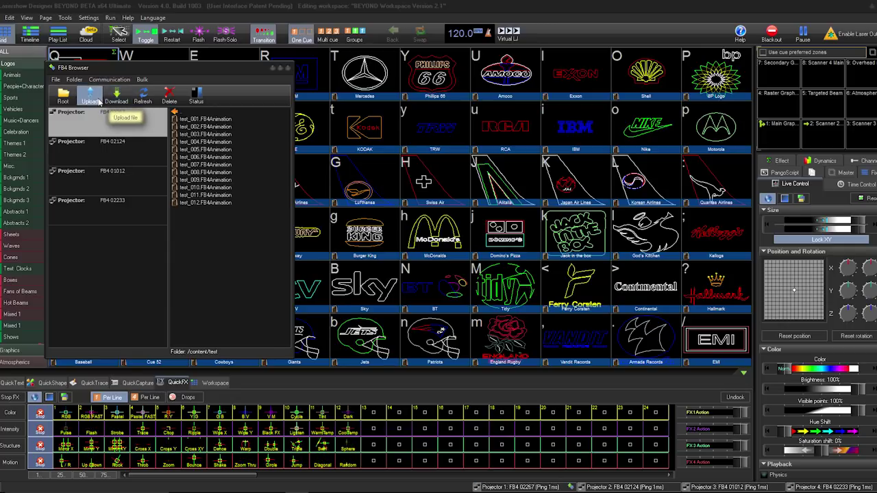
{"action": "left_click", "coordinate": [288, 68]}
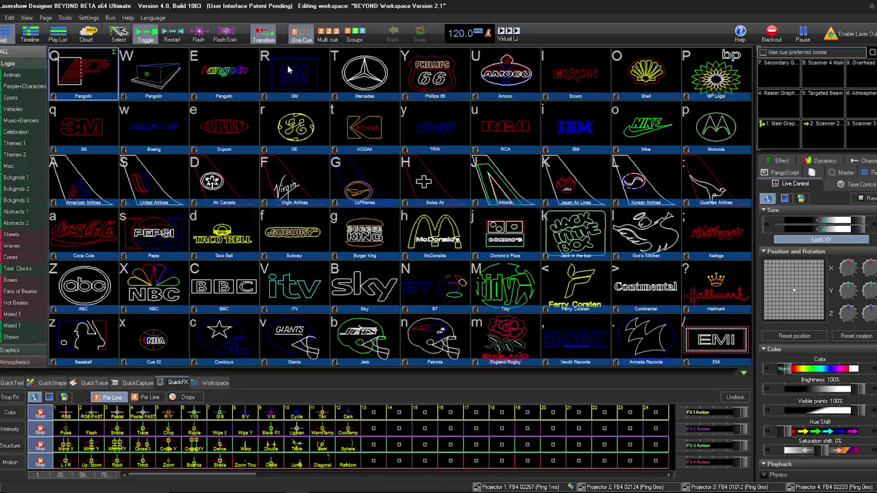
{"action": "left_click", "coordinate": [3, 17]}
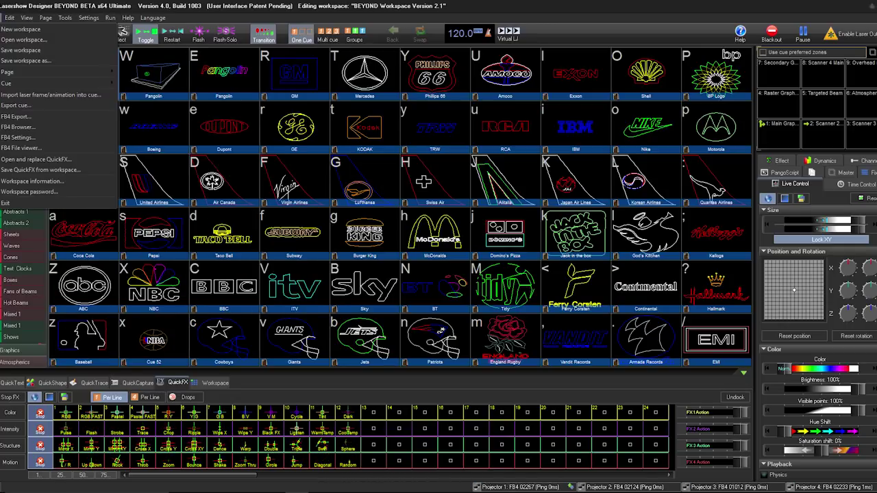
Step: Open FB4 Settings and put the first projector in test mode with test pattern output on
{"action": "left_click", "coordinate": [21, 138]}
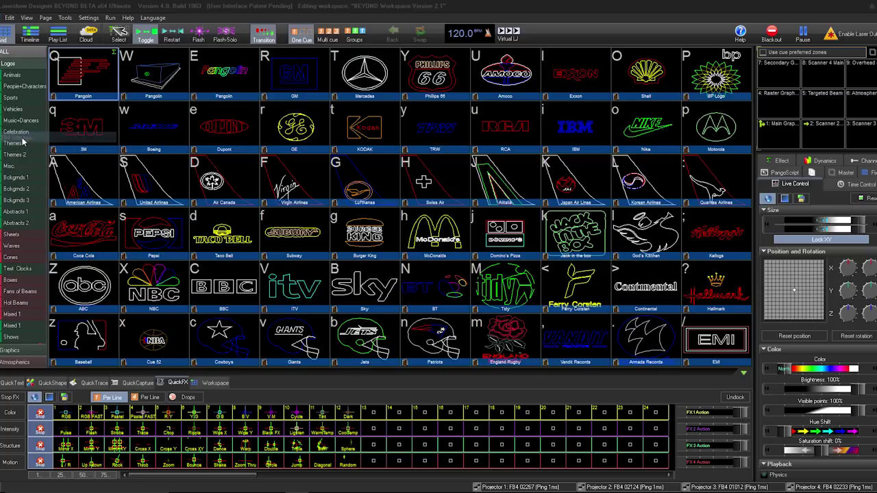
{"action": "left_click_drag", "start_coordinate": [219, 125], "coordinate": [234, 118]}
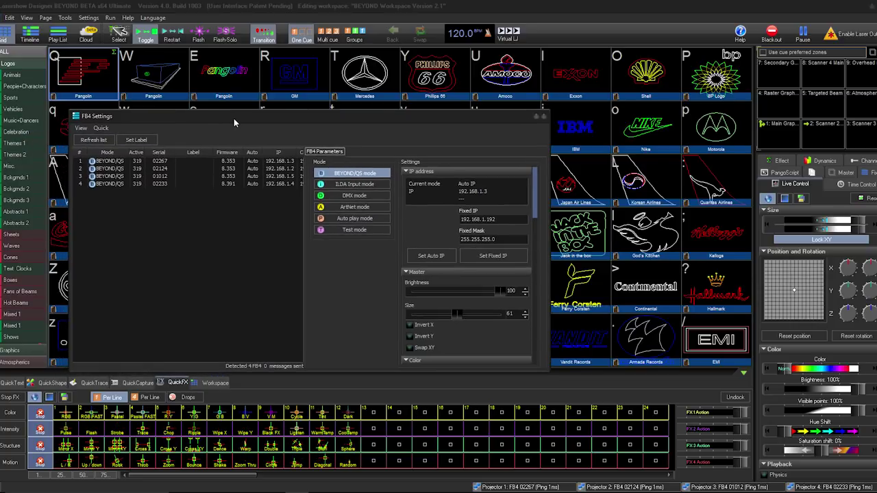
{"action": "left_click", "coordinate": [274, 161]}
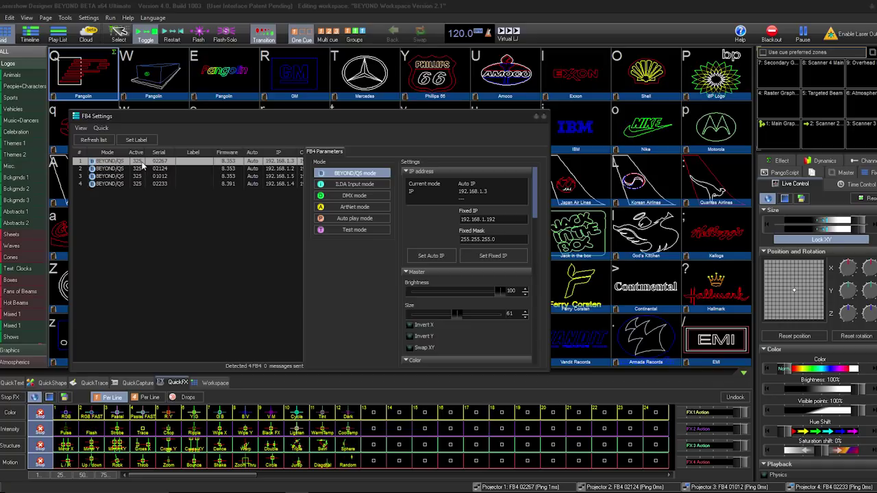
{"action": "left_click", "coordinate": [343, 230]}
{"action": "left_click", "coordinate": [335, 256]}
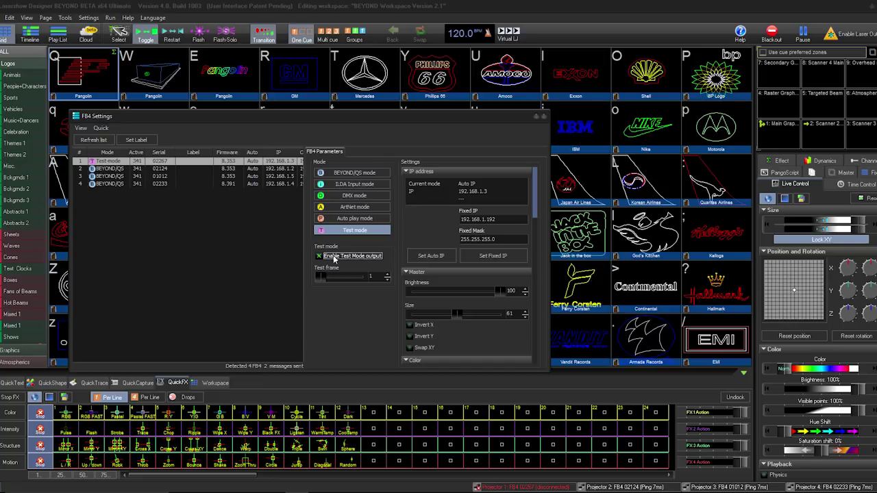
Step: Set master size to 70 with brightness back at 100, return to BEYOND/QS mode, and close settings
{"action": "mouse_move", "coordinate": [499, 291]}
{"action": "left_mouse_down"}
{"action": "mouse_move", "coordinate": [478, 292]}
{"action": "mouse_move", "coordinate": [509, 291]}
{"action": "left_mouse_up"}
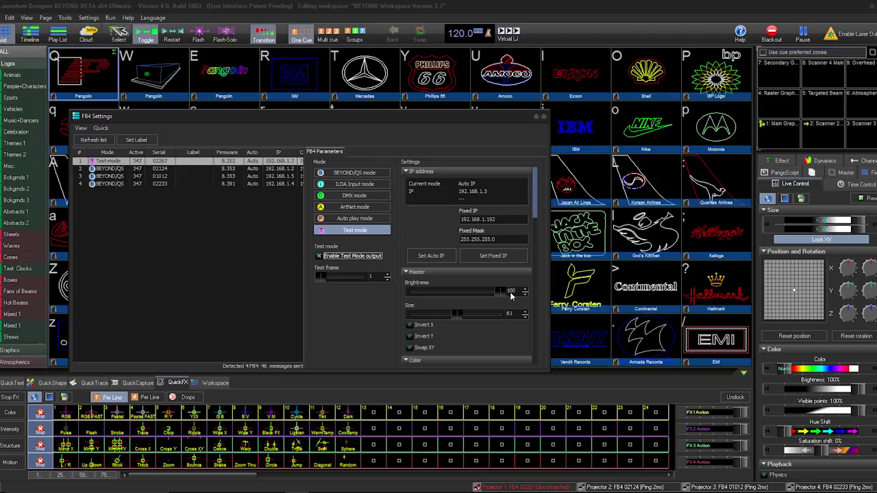
{"action": "left_click_drag", "start_coordinate": [456, 313], "coordinate": [467, 313]}
{"action": "left_click_drag", "start_coordinate": [535, 205], "coordinate": [537, 184]}
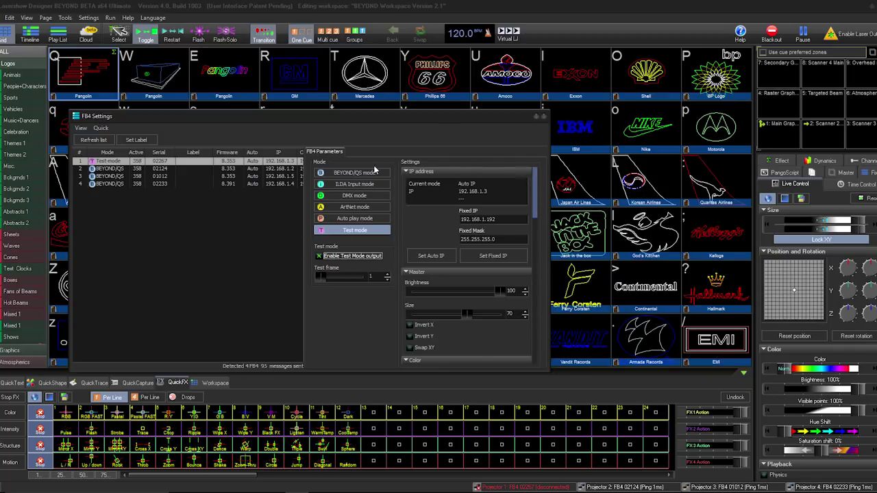
{"action": "left_click", "coordinate": [358, 174]}
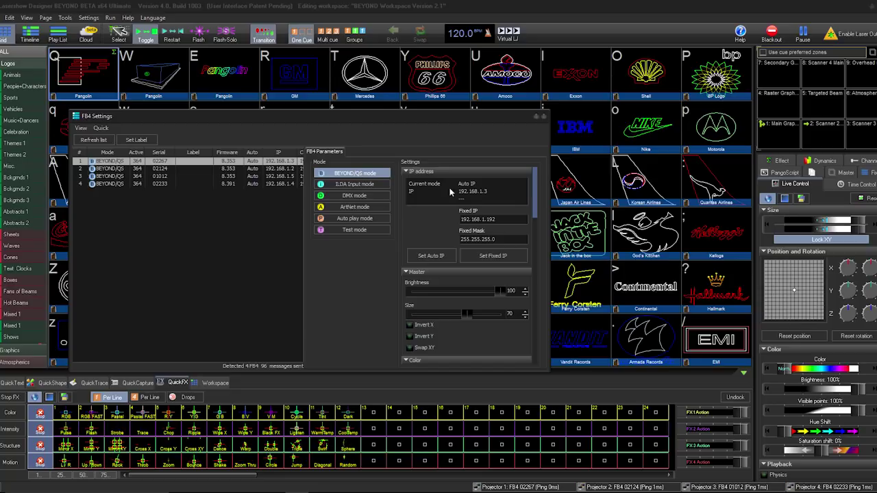
{"action": "left_click_drag", "start_coordinate": [534, 194], "coordinate": [535, 334]}
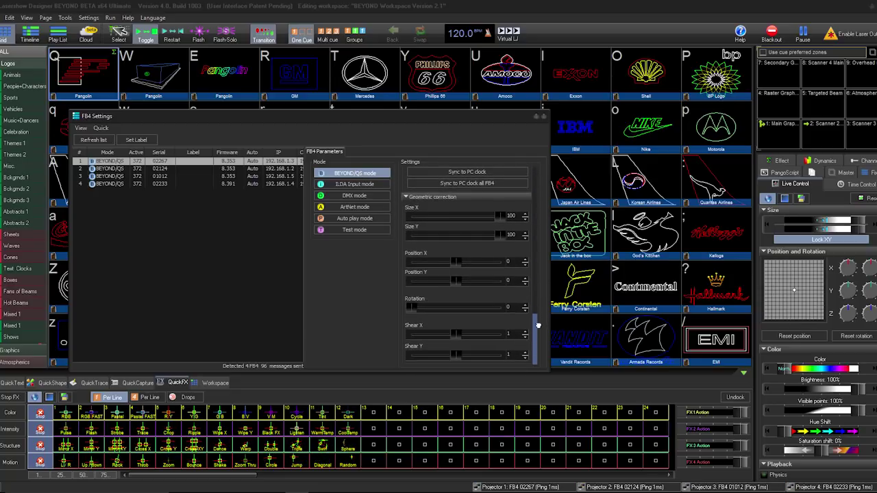
{"action": "left_click", "coordinate": [543, 117]}
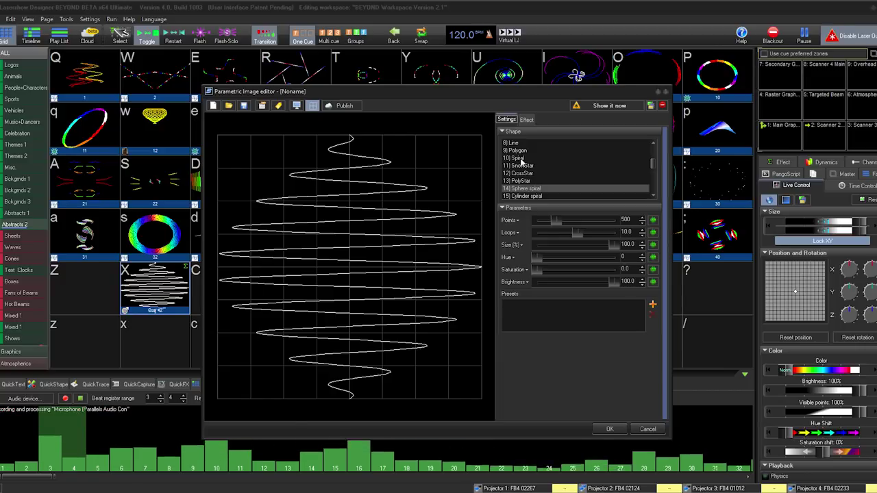
Step: Preview the Spiral, SnowStar and CrossStar shapes, then settle on Sphere spiral
{"action": "left_click", "coordinate": [520, 159]}
{"action": "left_click", "coordinate": [519, 166]}
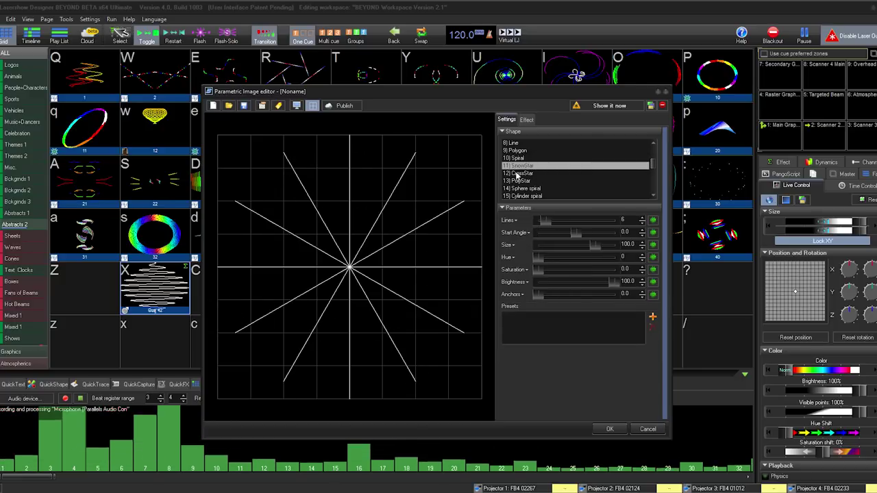
{"action": "left_click", "coordinate": [517, 174]}
{"action": "left_click", "coordinate": [515, 188]}
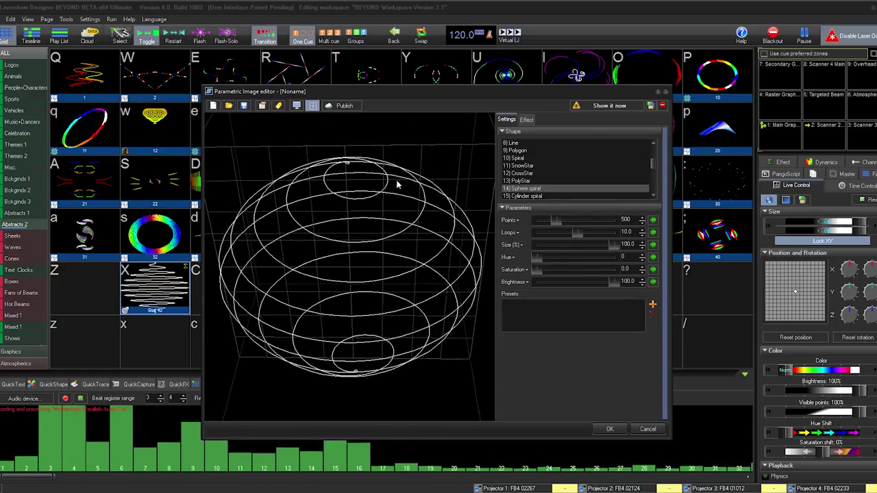
Step: Try the red and green gradient colour effects, then return to the shape Settings
{"action": "left_click", "coordinate": [525, 120]}
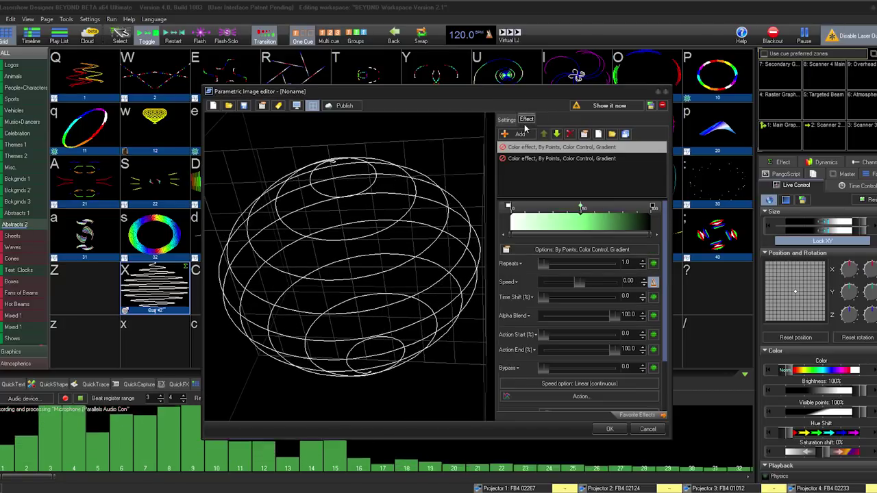
{"action": "left_click", "coordinate": [503, 159]}
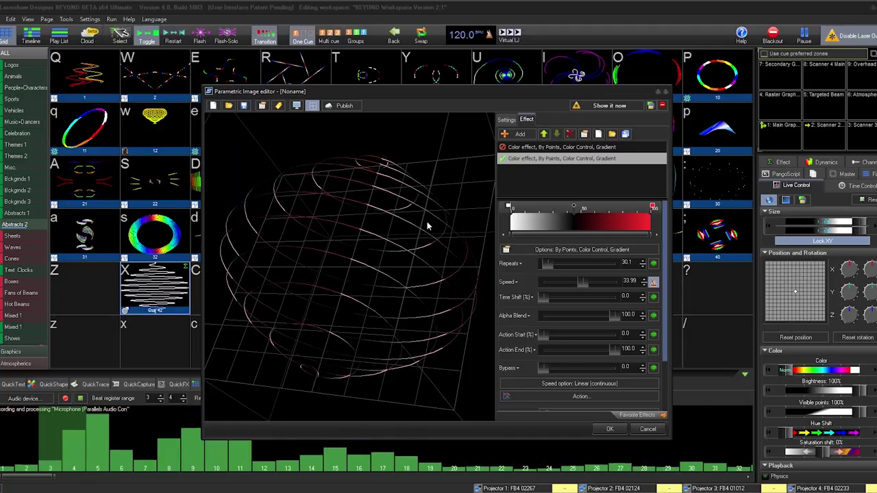
{"action": "left_click", "coordinate": [503, 159]}
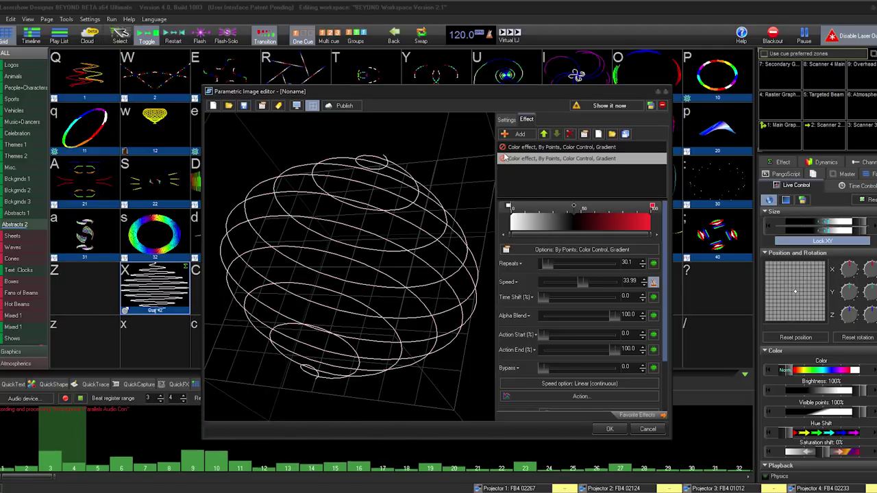
{"action": "left_click", "coordinate": [504, 148]}
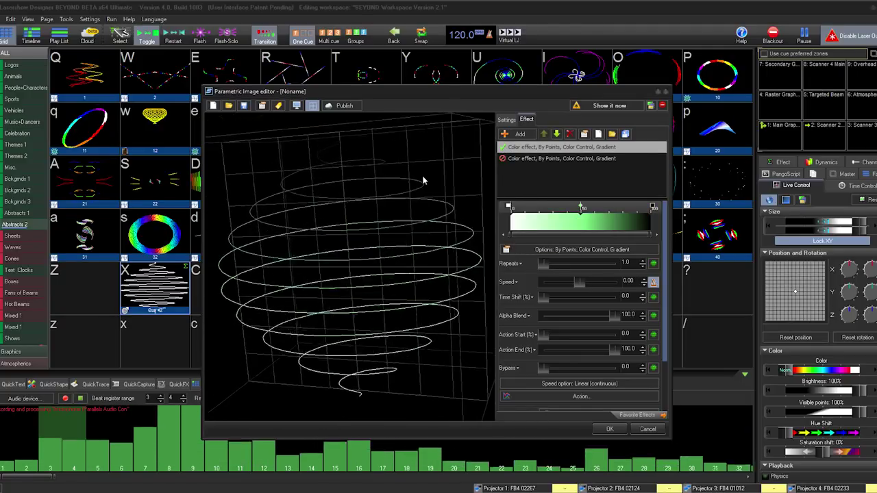
{"action": "left_click", "coordinate": [506, 119]}
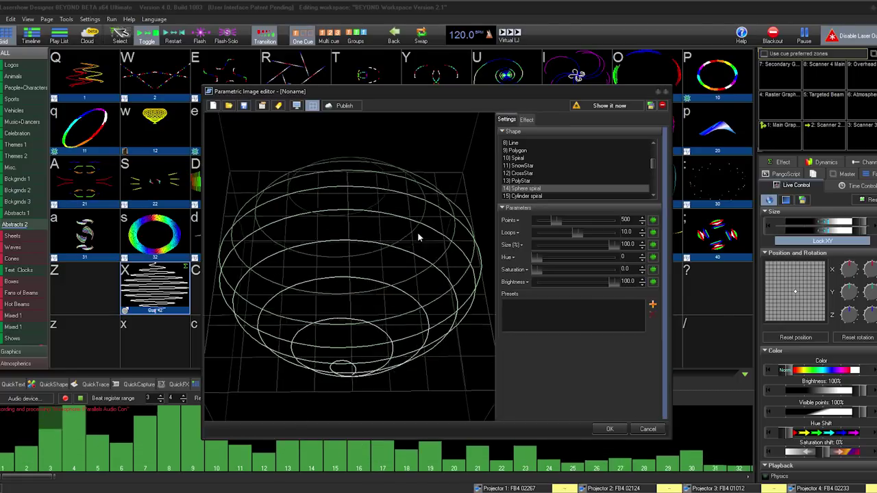
Step: Drive the Loops value from audio FFT channel 3 and rotate the preview to face the spiral
{"action": "left_click", "coordinate": [652, 233]}
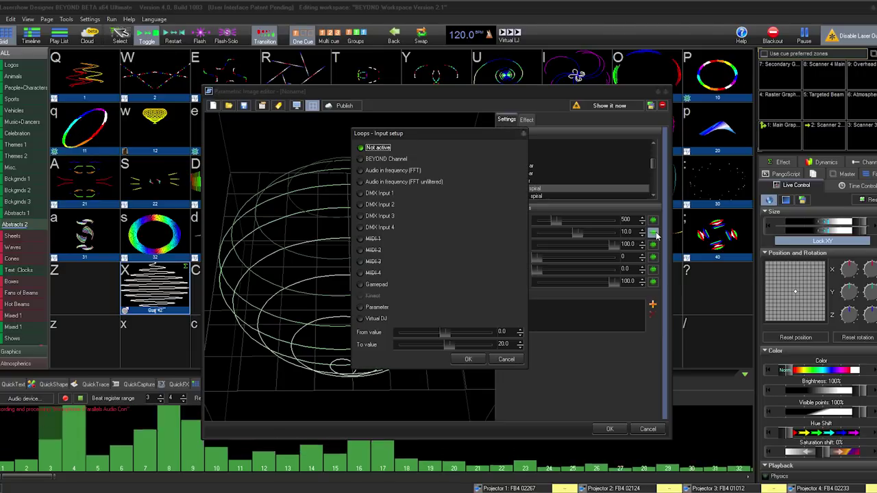
{"action": "left_click", "coordinate": [393, 171]}
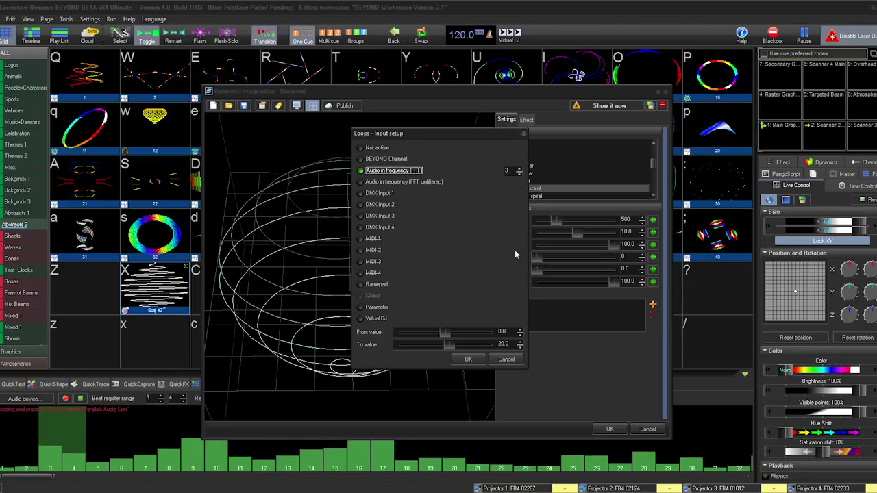
{"action": "left_click", "coordinate": [478, 360]}
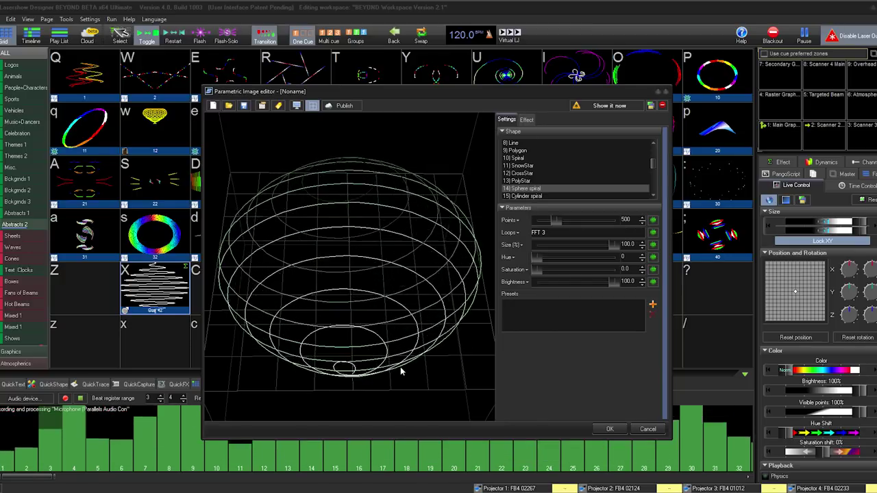
{"action": "left_click_drag", "start_coordinate": [400, 367], "coordinate": [413, 263]}
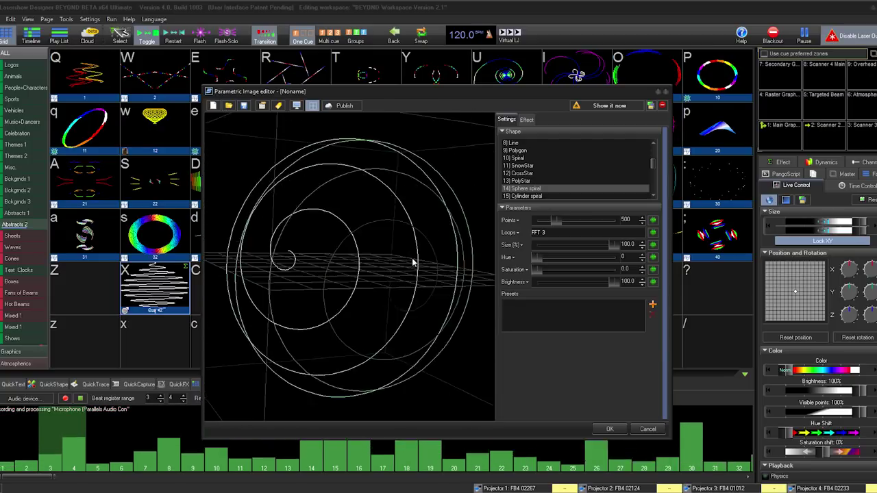